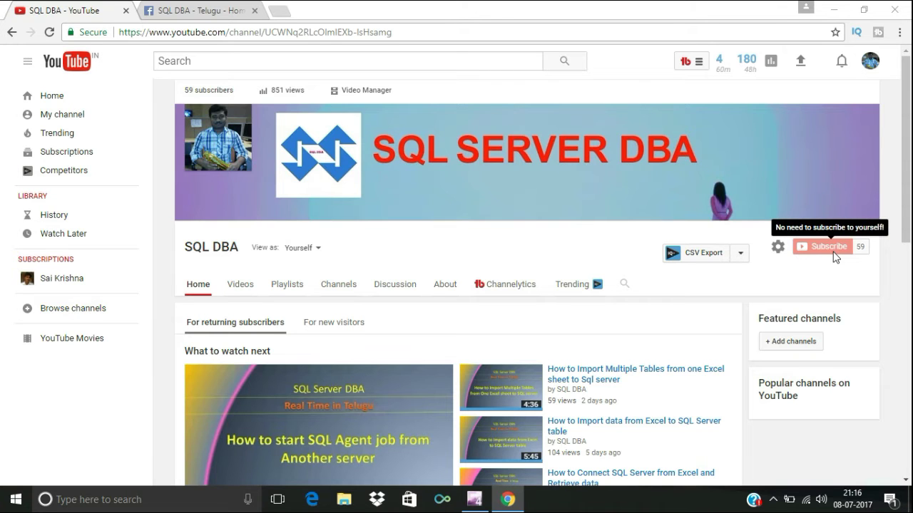
click(205, 13)
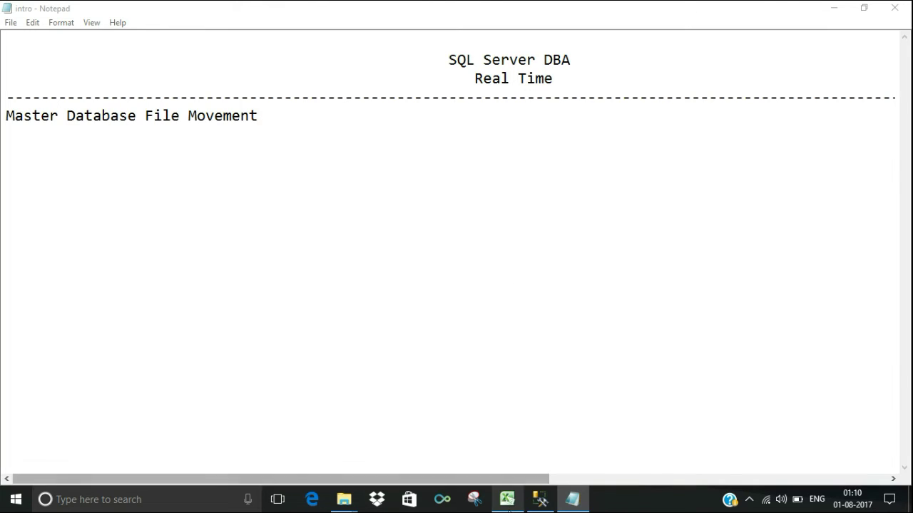
- Switch to the Excel workbook and review the implementation plan, the roll back plan and the implementation total
click(507, 499)
click(246, 212)
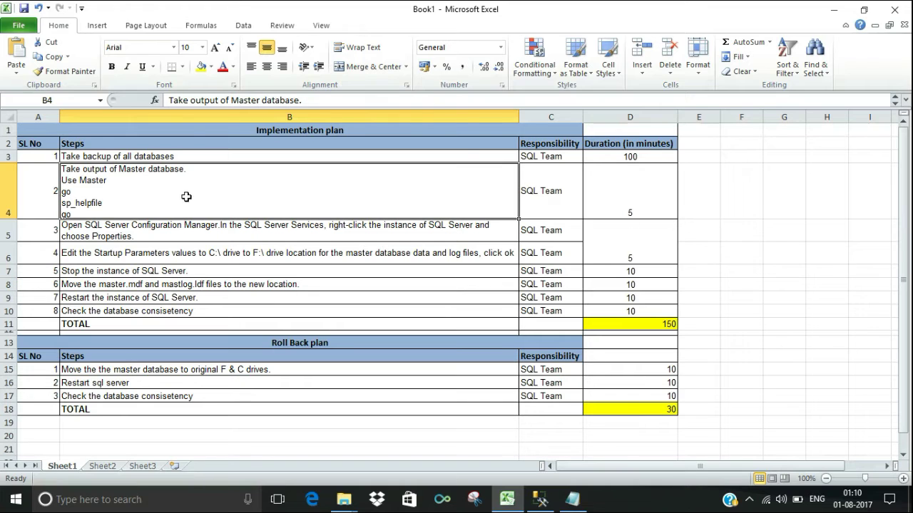
click(33, 129)
drag(33, 129, 671, 409)
click(736, 325)
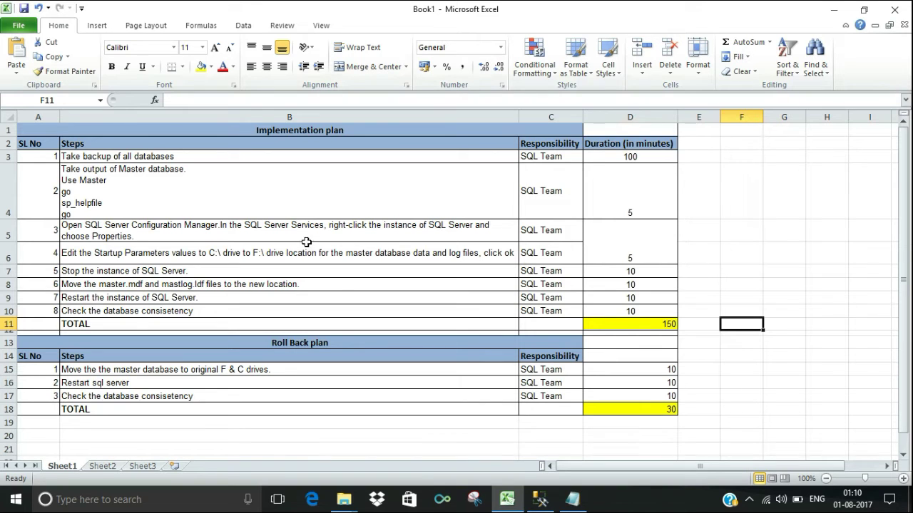
click(261, 131)
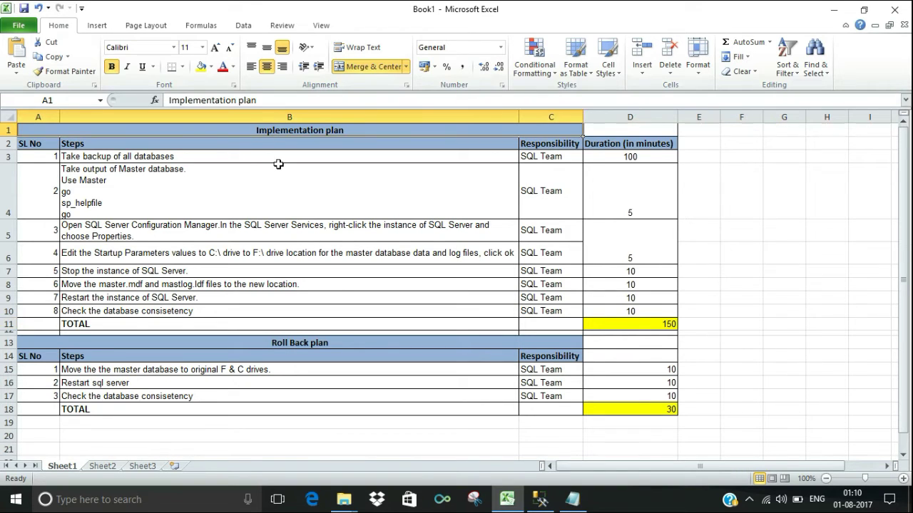
click(309, 343)
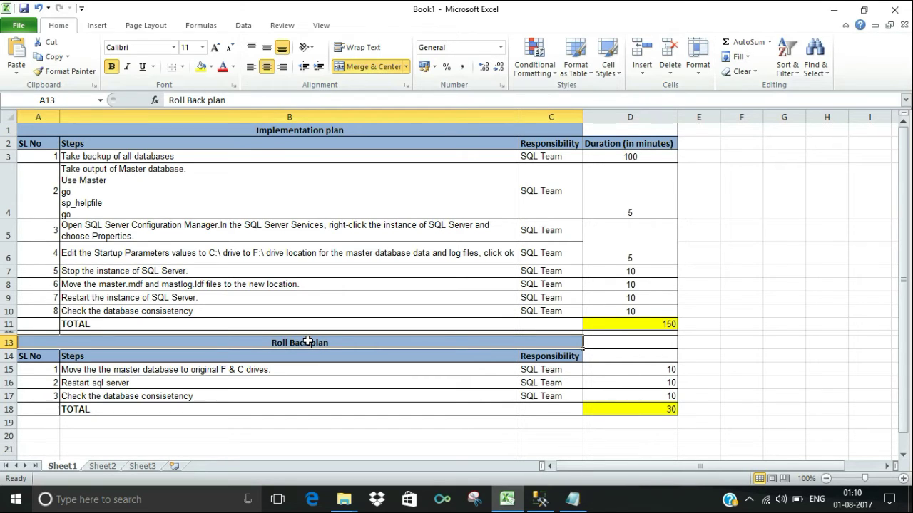
click(598, 324)
double_click(597, 325)
drag(597, 325, 675, 330)
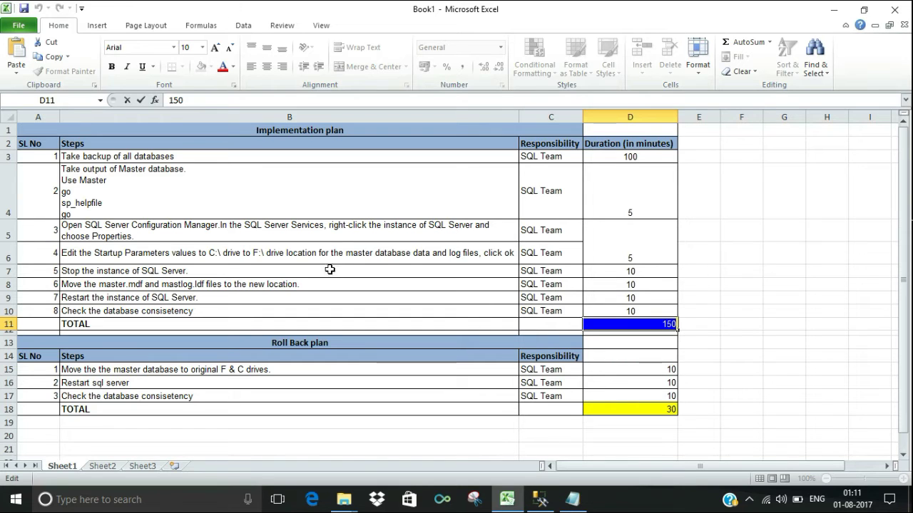
- Review the first implementation step, backing up all databases, with its responsible team and duration
drag(329, 269, 243, 280)
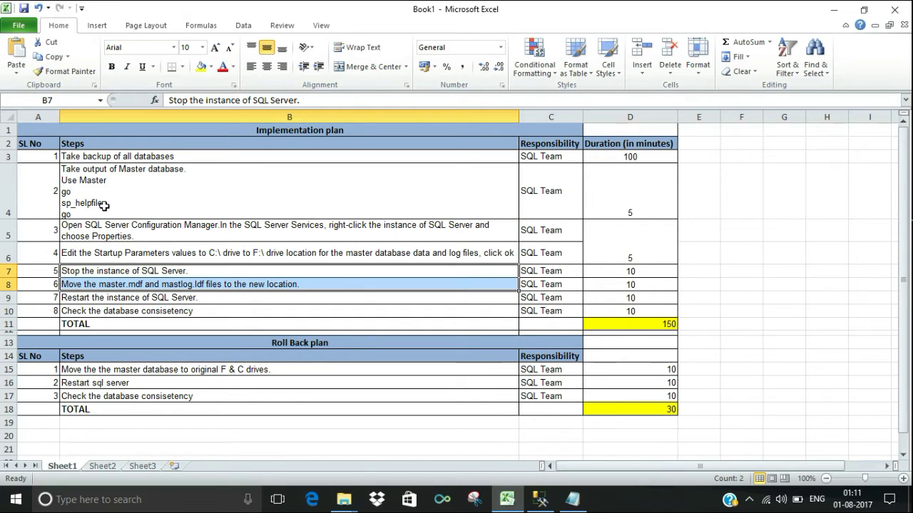
click(82, 156)
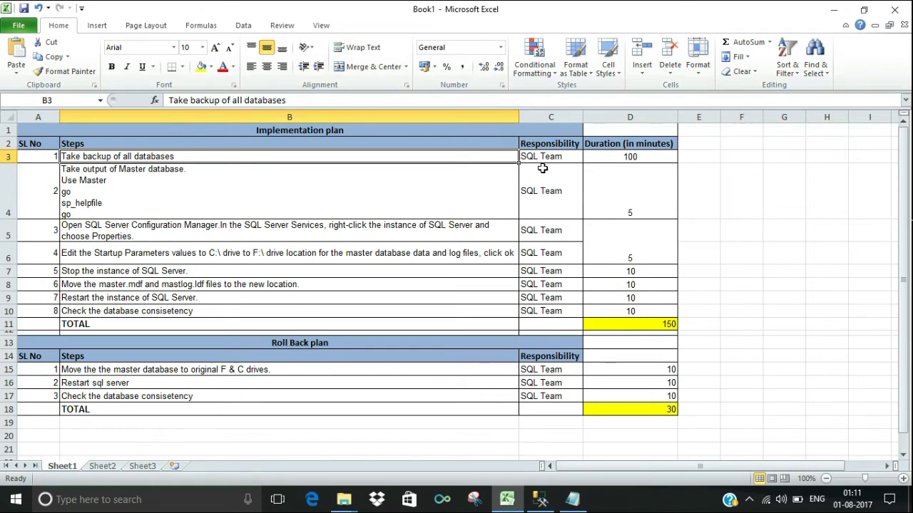
key(Right)
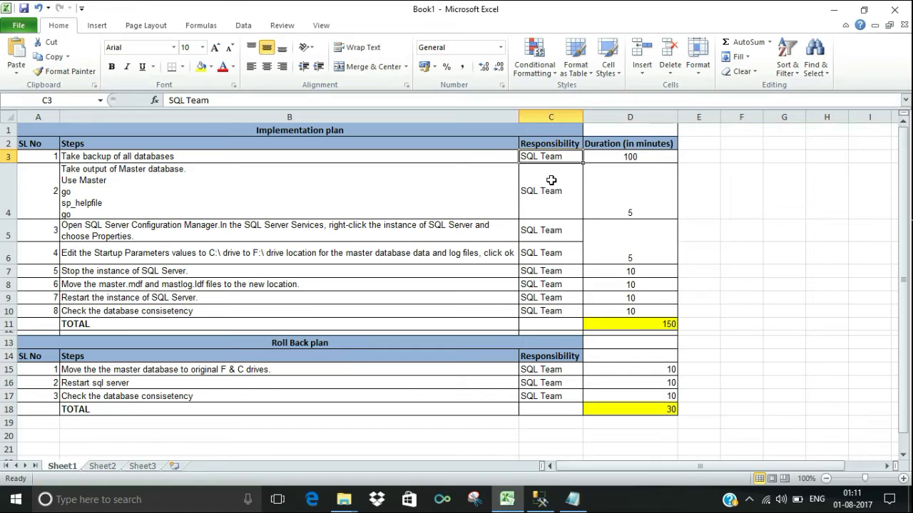
key(Right)
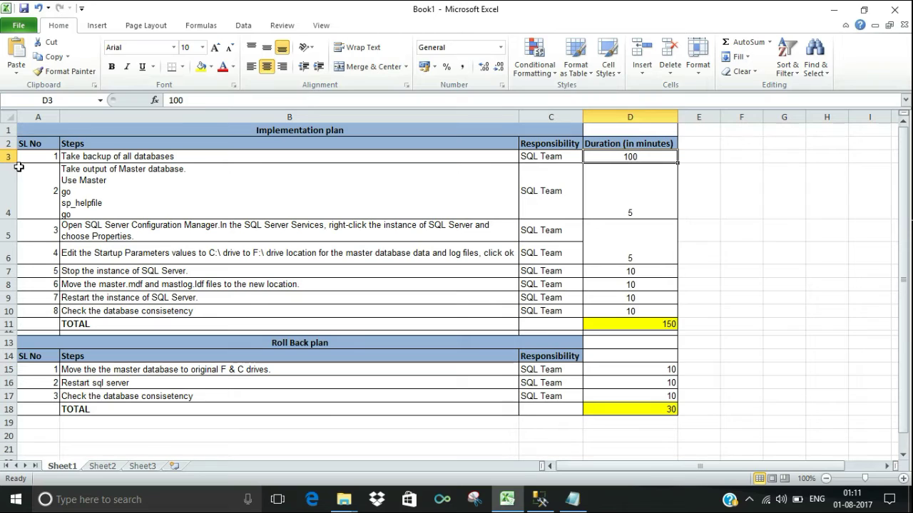
- Copy the Use Master and sp_helpfile script from the plan's second step
click(109, 199)
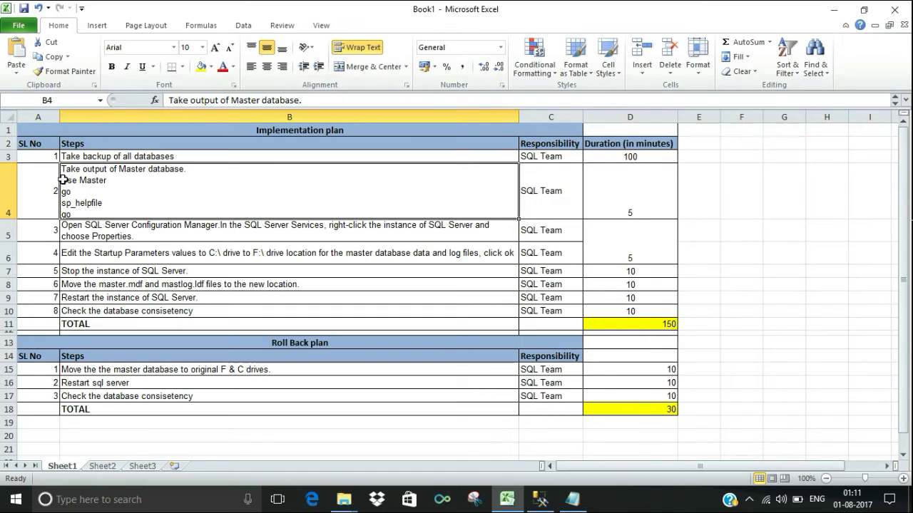
double_click(70, 180)
drag(62, 191, 122, 225)
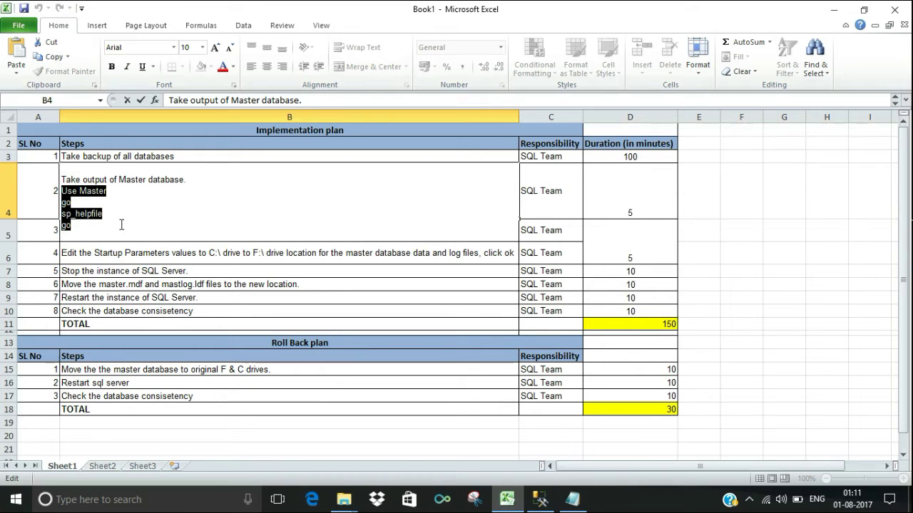
right_click(95, 205)
click(123, 231)
- Switch to SQL Server Management Studio, paste the copied script into the empty query and execute it
click(540, 499)
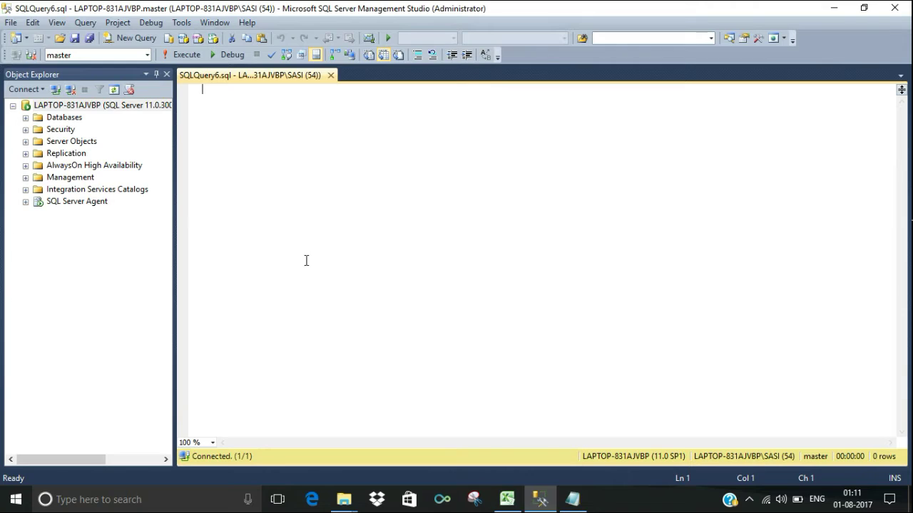
click(57, 120)
click(65, 104)
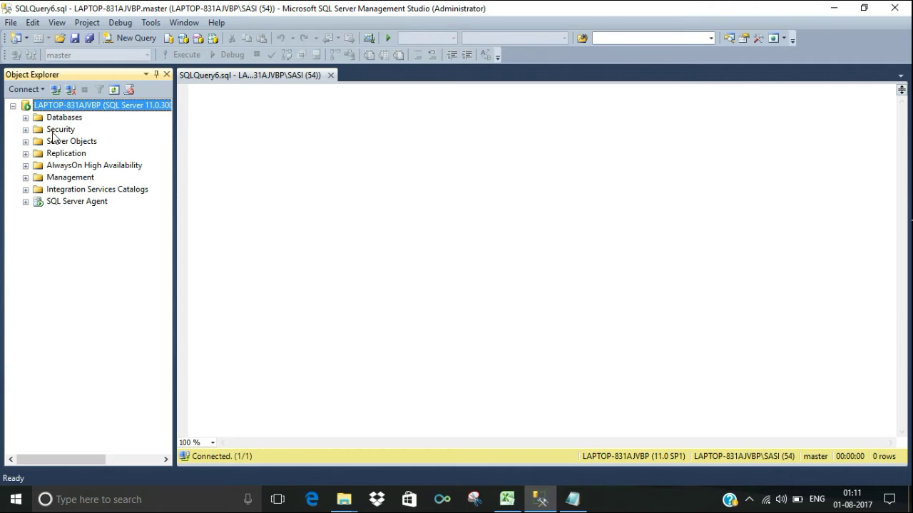
click(55, 91)
click(391, 272)
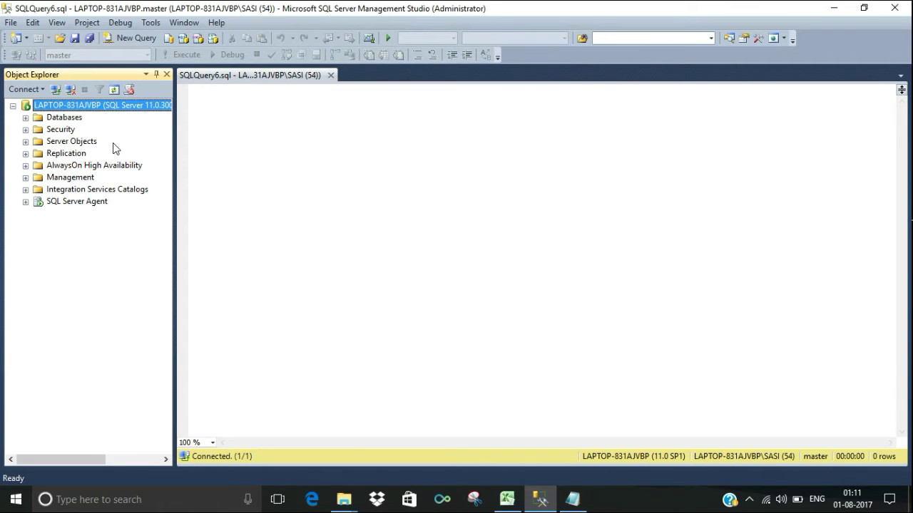
right_click(261, 115)
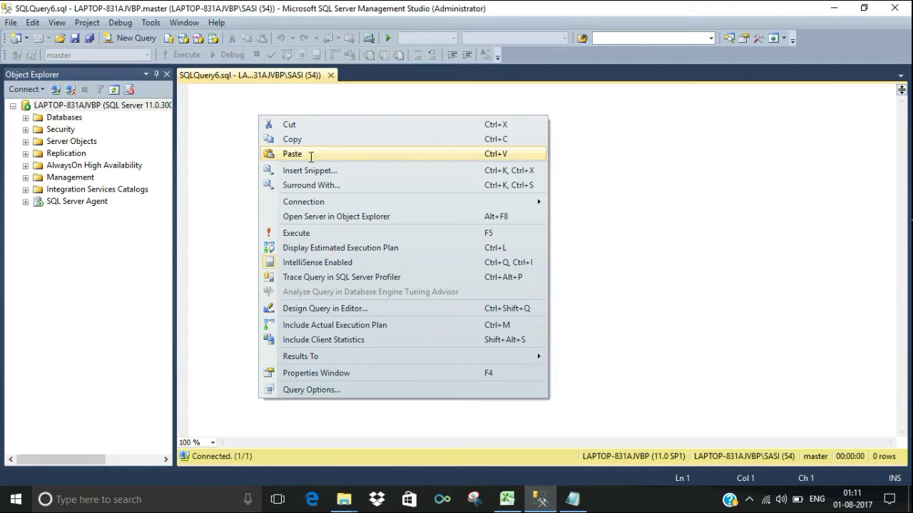
click(289, 153)
click(184, 55)
- Copy both filename values from the query results and paste them into the query editor below the script
drag(294, 311, 302, 325)
right_click(295, 319)
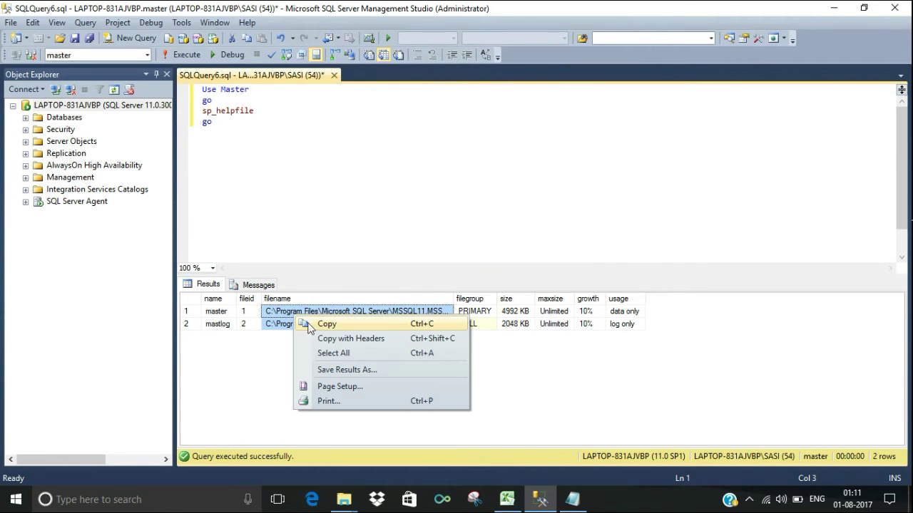
click(320, 322)
click(287, 164)
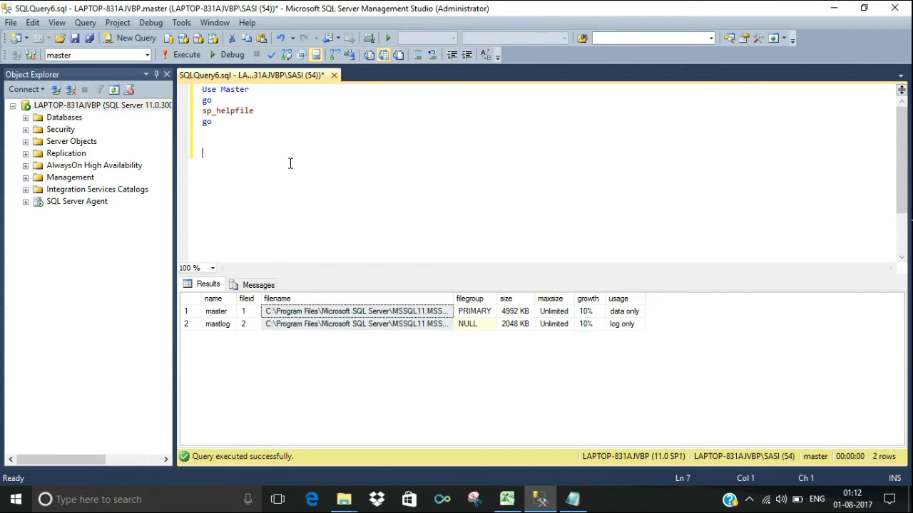
key(ctrl+v)
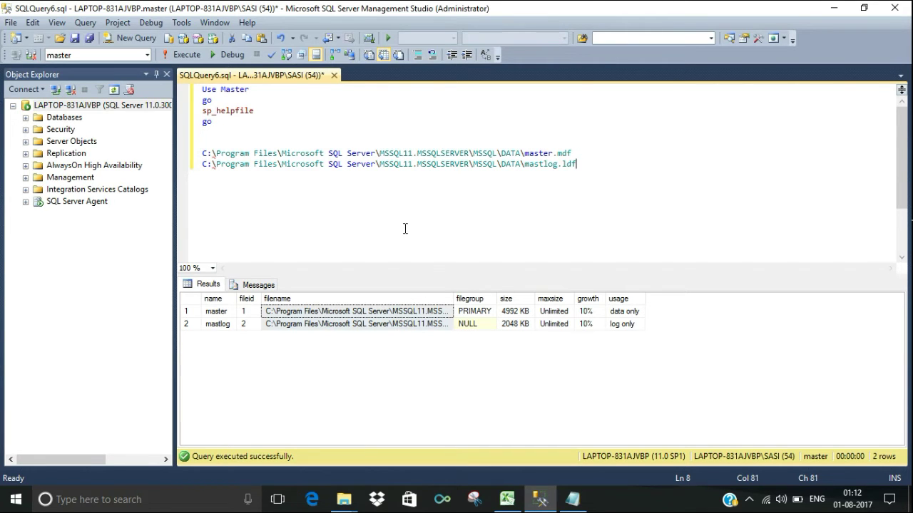
- Switch back to the Excel plan and read its third step about SQL Server Configuration Manager
click(506, 499)
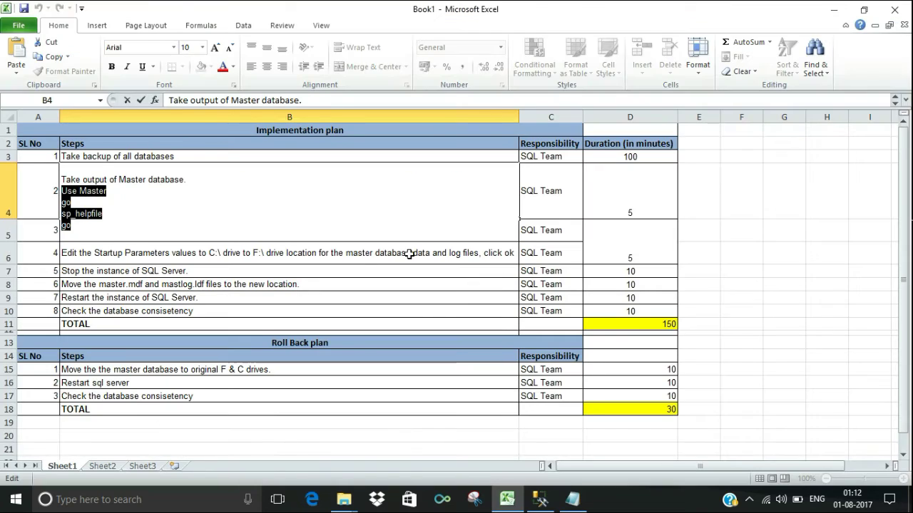
click(343, 265)
click(109, 236)
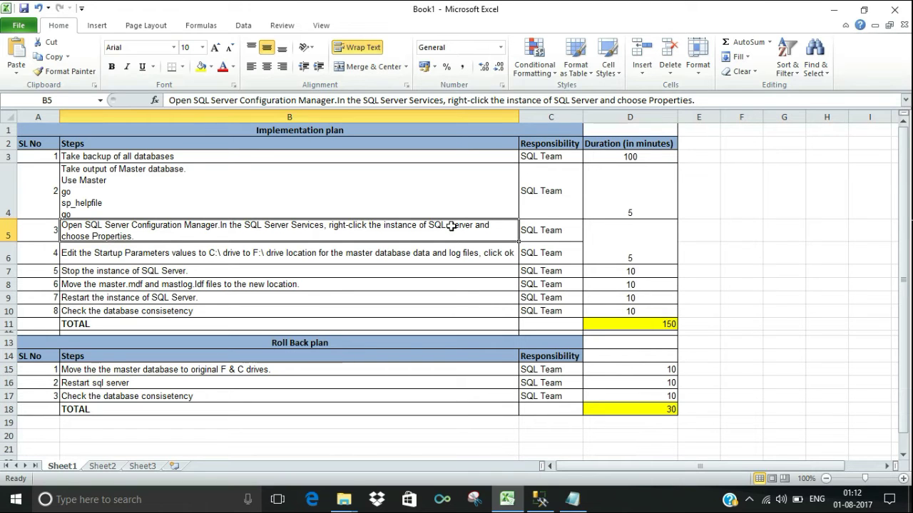
- Search Windows for "con" and run SQL Server Configuration Manager as administrator
click(158, 504)
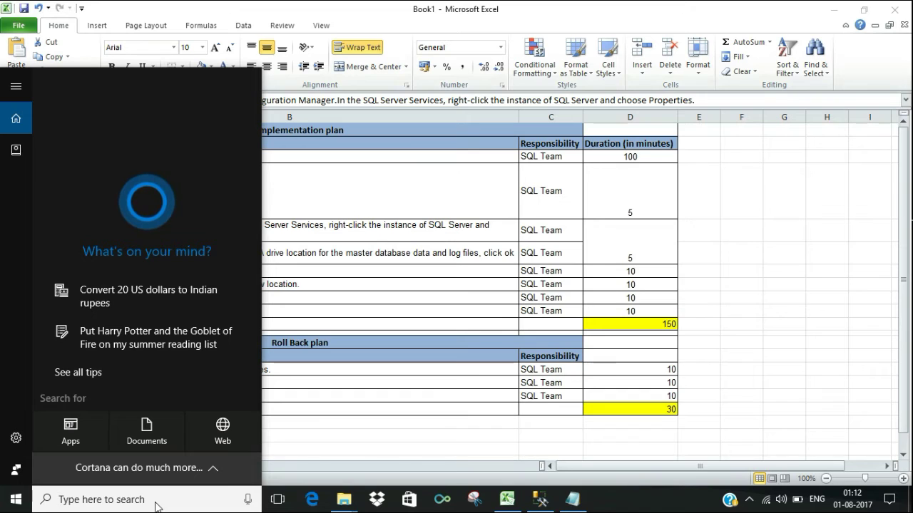
text(con)
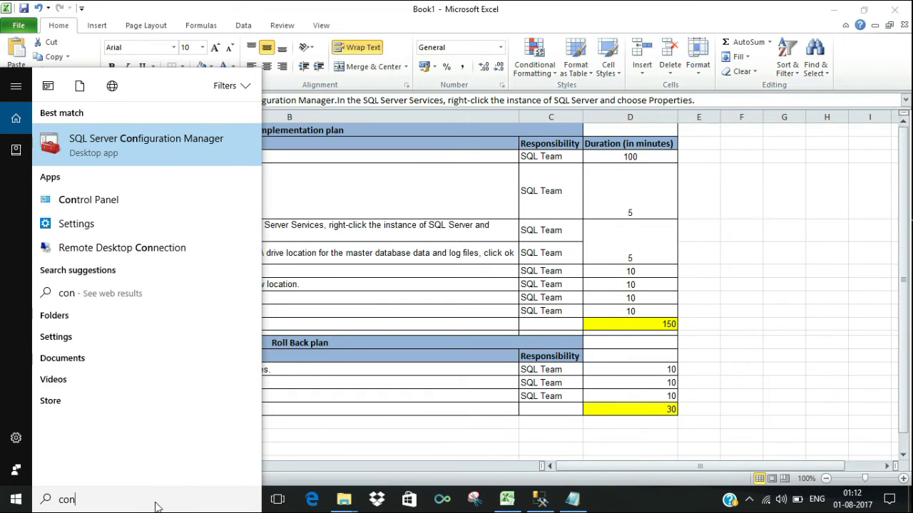
right_click(105, 143)
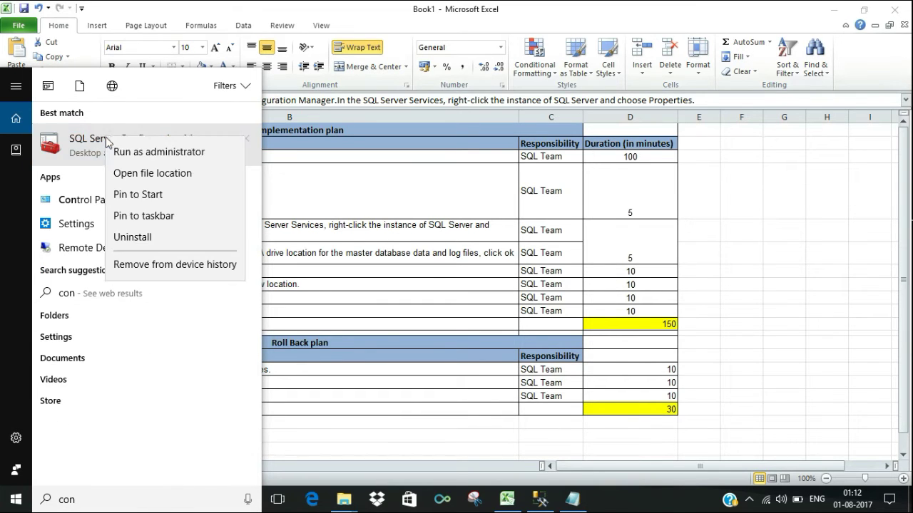
click(127, 151)
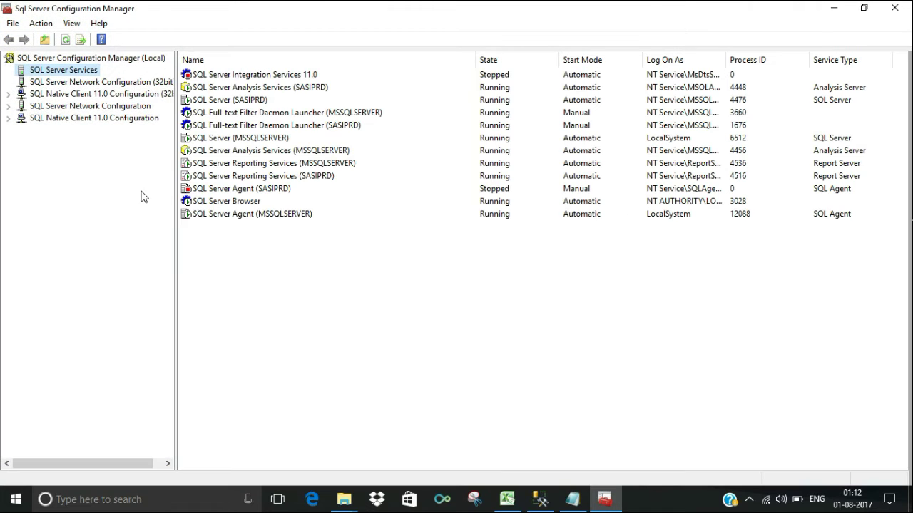
- Open the properties of the SQL Server (MSSQLSERVER) service and show its startup parameters
click(235, 138)
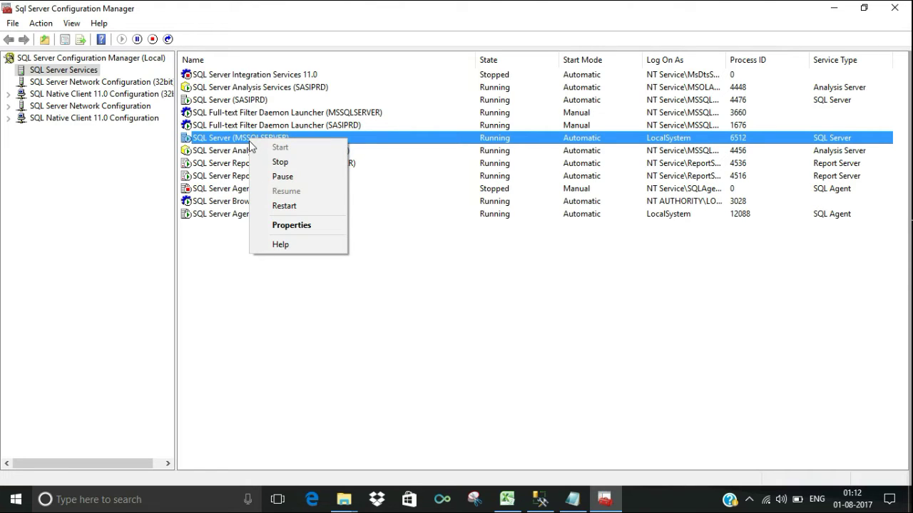
click(301, 224)
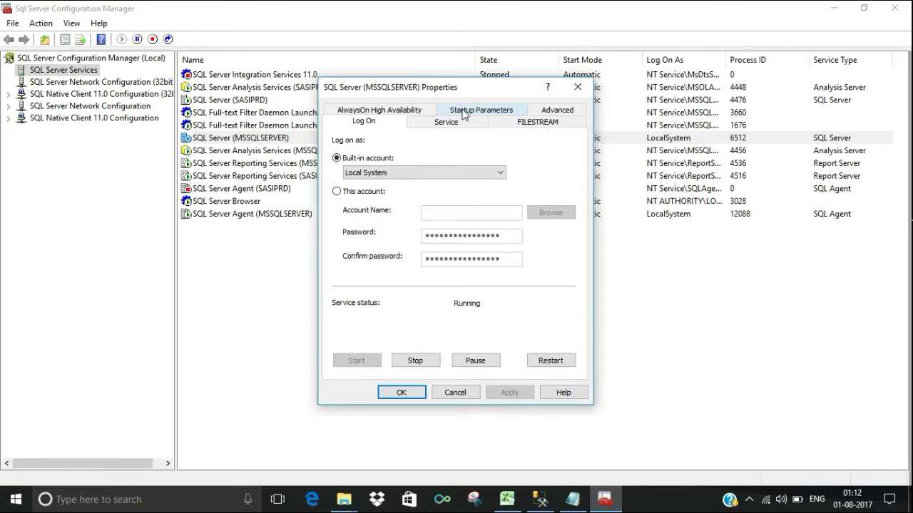
click(463, 115)
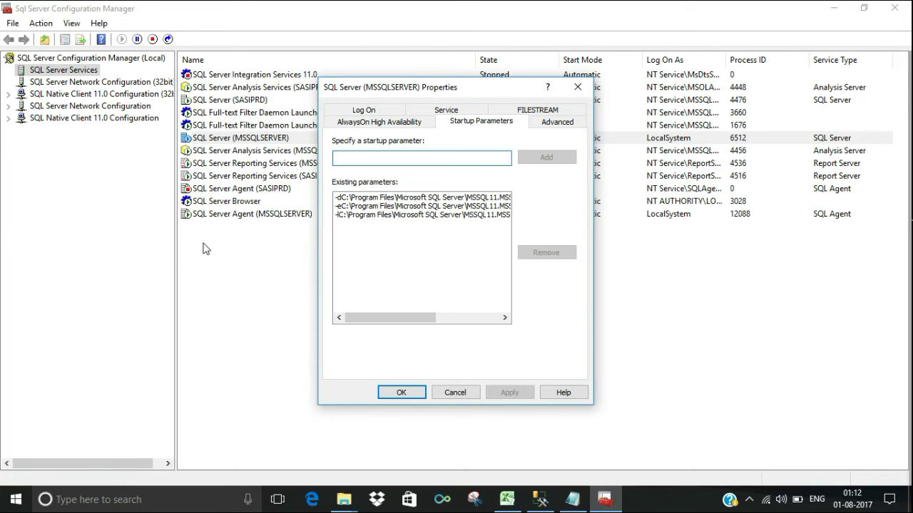
- Go through the existing startup parameters and inspect the full -d path of the master data file
click(379, 197)
click(367, 206)
click(367, 215)
click(357, 198)
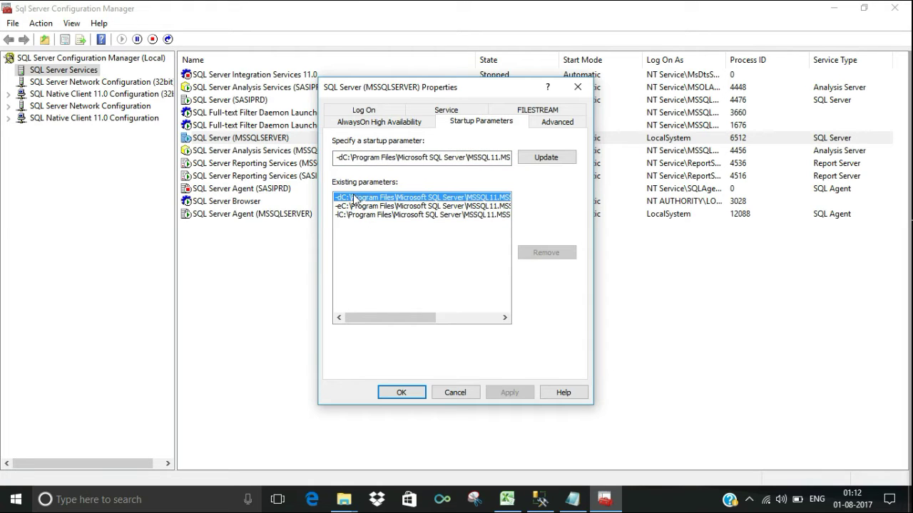
drag(338, 160, 515, 154)
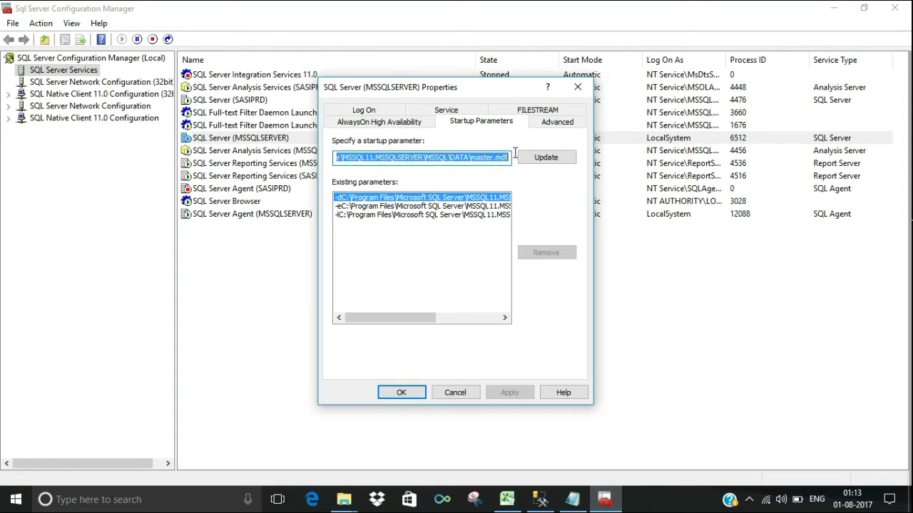
click(358, 207)
click(357, 198)
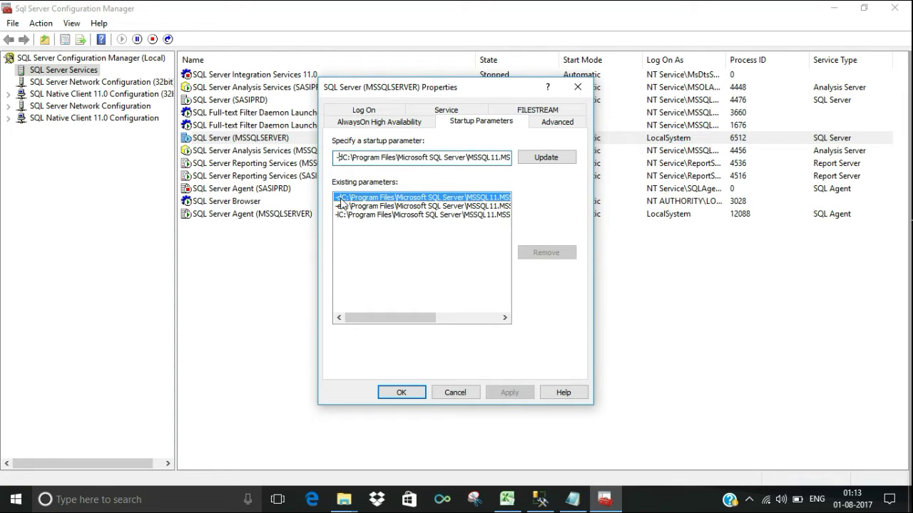
- Inspect the -e startup parameter through to the end of its error log path
click(345, 206)
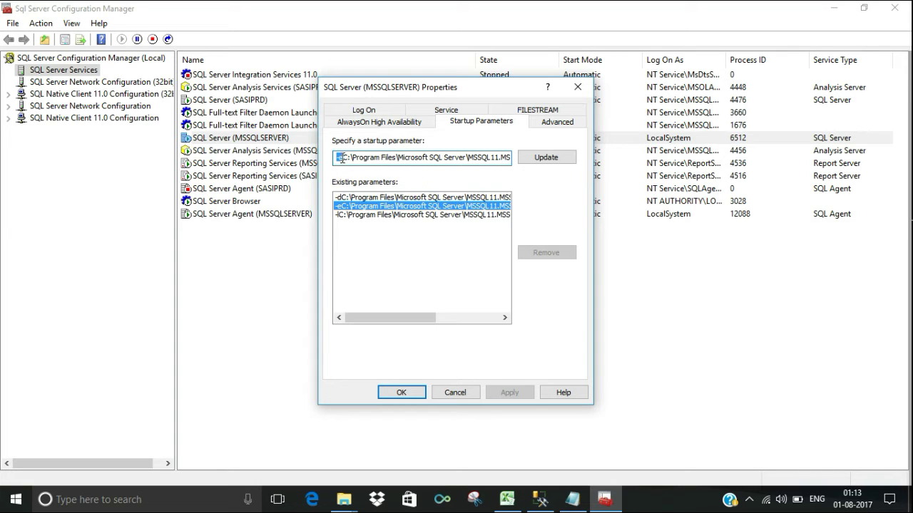
click(350, 159)
key(Right)
key(Right)
key(Right)
key(Right)
key(Right)
key(Right)
key(Right)
key(Right)
key(Right)
key(Right)
key(Right)
key(Right)
key(Right)
key(Right)
key(Right)
key(Right)
key(Right)
key(Right)
key(Right)
key(Right)
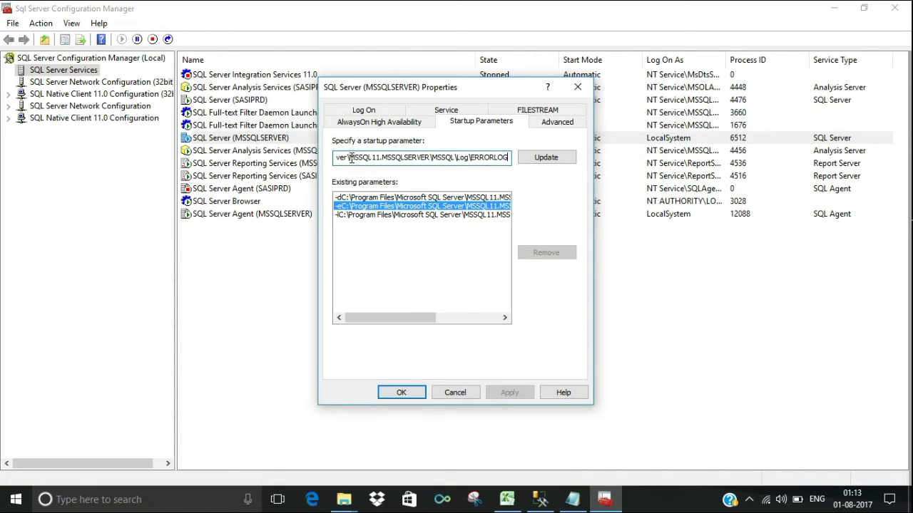
drag(470, 158, 506, 162)
- Inspect the -l startup parameter through to the end of its master log file path
click(353, 216)
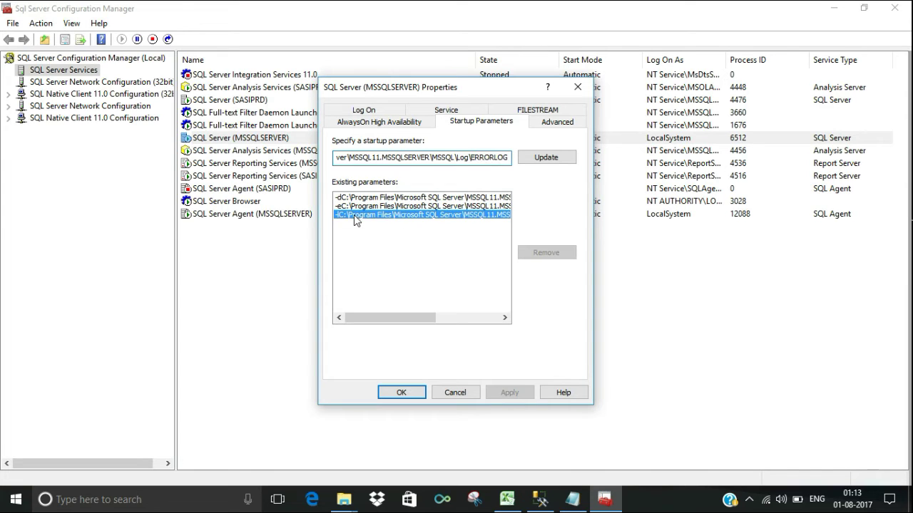
click(341, 161)
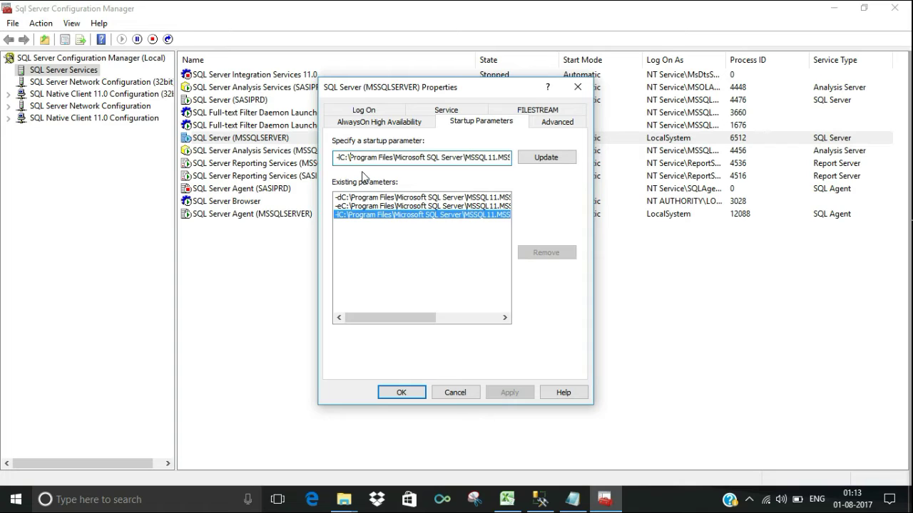
key(Right)
key(Right)
key(Right)
key(Right)
key(Right)
key(Right)
key(Right)
key(Right)
key(Right)
key(Right)
key(Right)
key(Right)
key(Right)
key(Right)
key(Right)
key(Right)
key(Right)
key(Right)
key(Right)
key(Right)
key(Right)
key(Right)
key(Right)
key(Right)
key(Right)
key(Right)
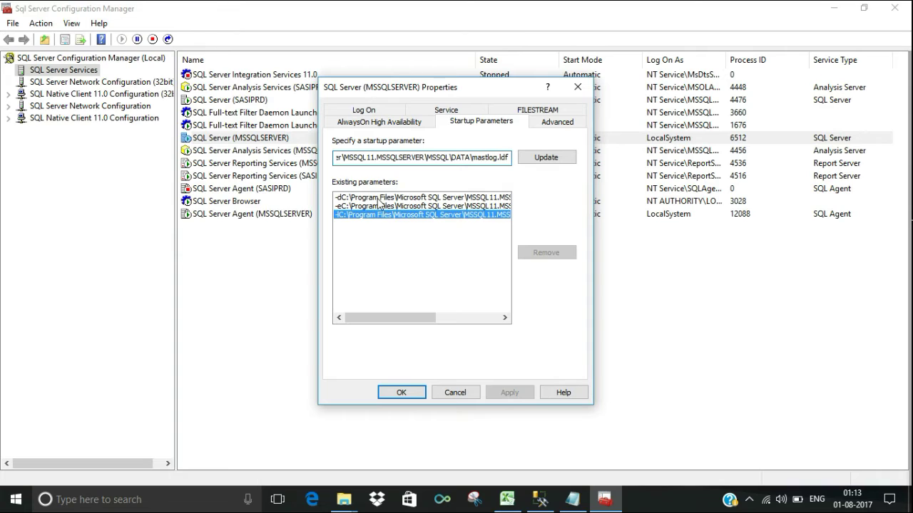
- Go through the -d, -l and -e startup parameters once more
click(379, 200)
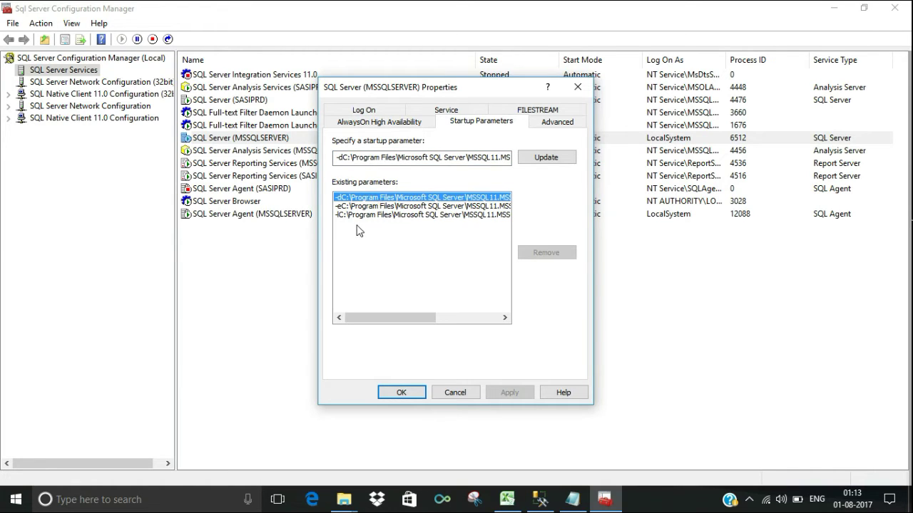
click(352, 217)
click(346, 207)
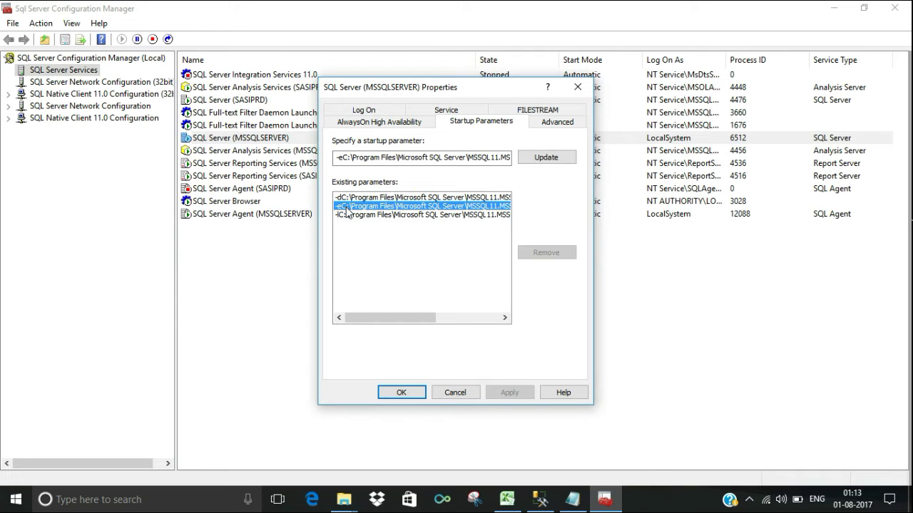
- Consult the plan's step on editing the startup parameters in Excel and copy the F:\Data_files folder path from File Explorer
click(507, 499)
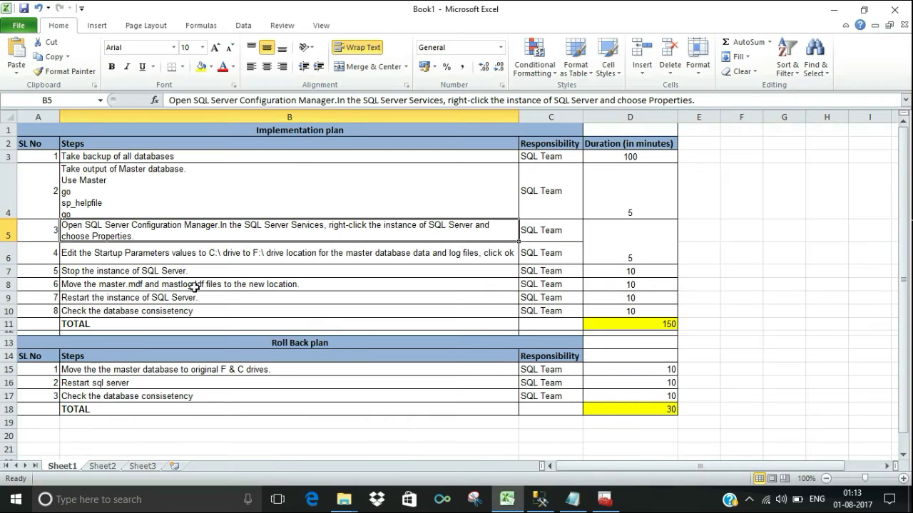
click(79, 257)
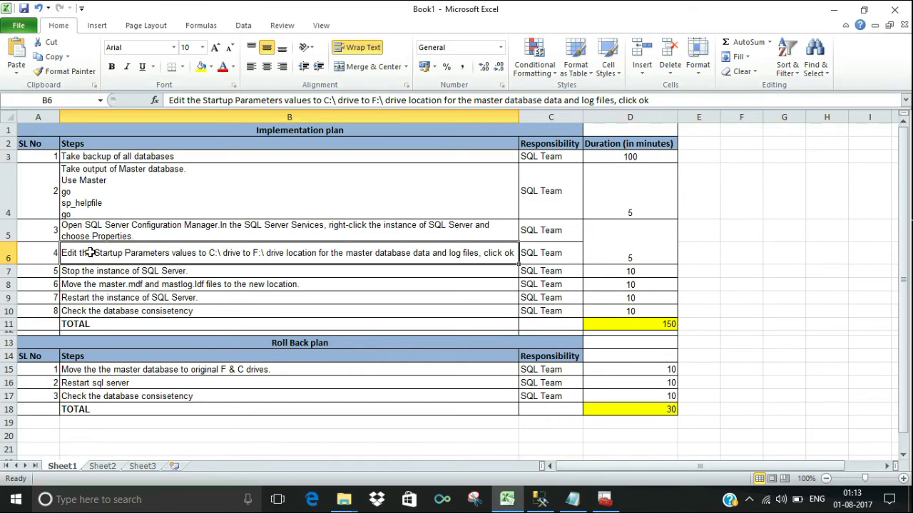
click(344, 499)
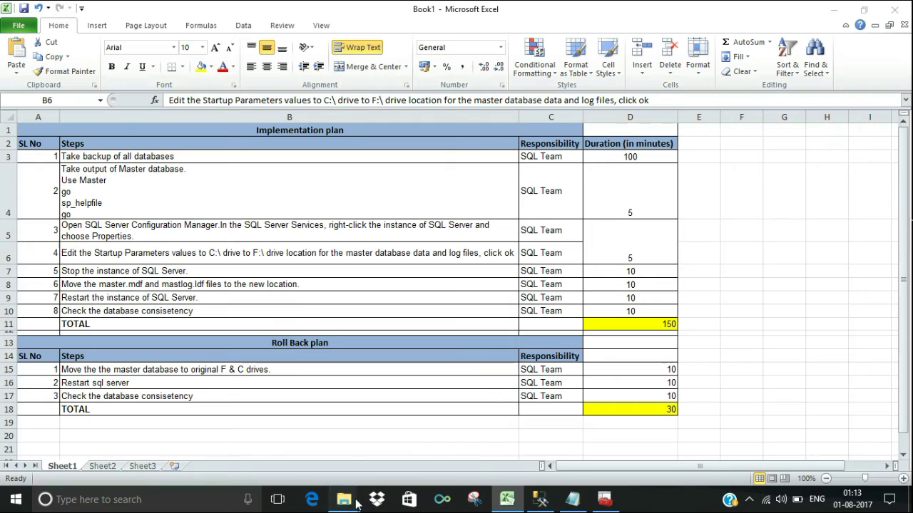
click(298, 468)
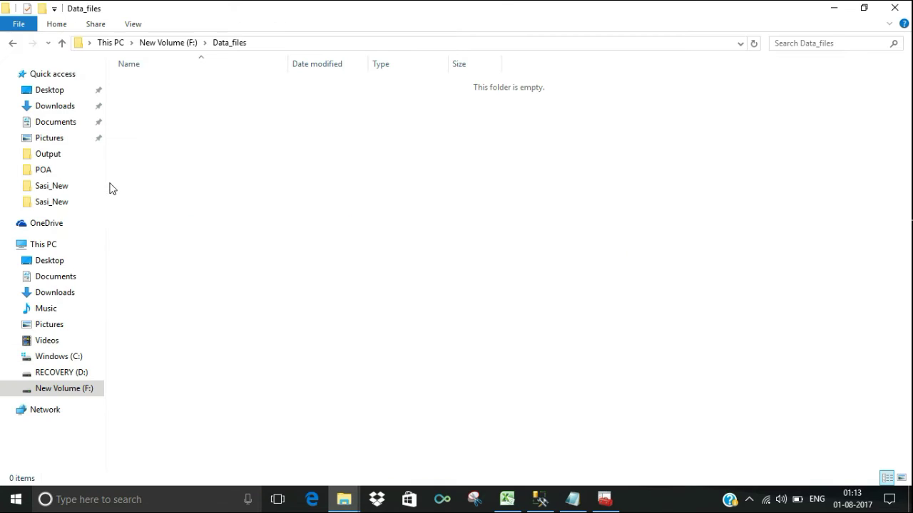
click(267, 43)
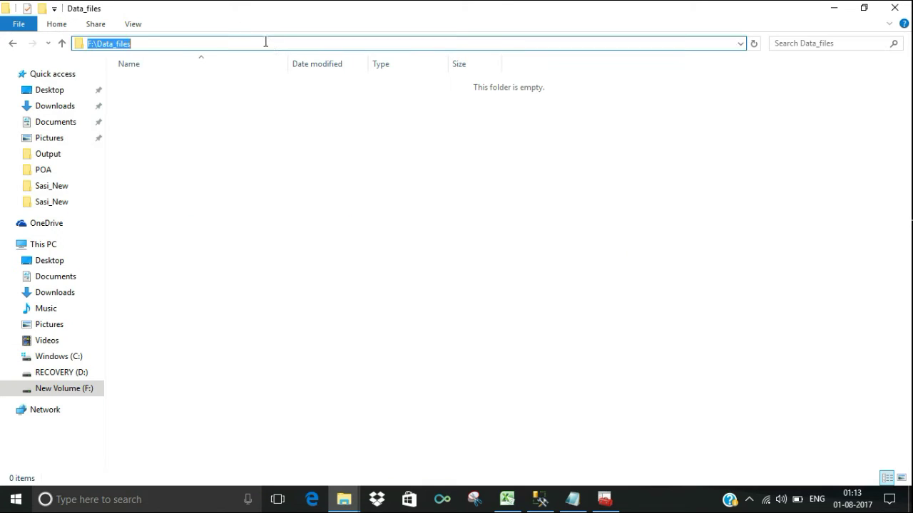
right_click(114, 39)
click(157, 84)
- Back in SQL Server Configuration Manager, update the -d startup parameter to -dF:\Data_files\master.mdf
click(605, 501)
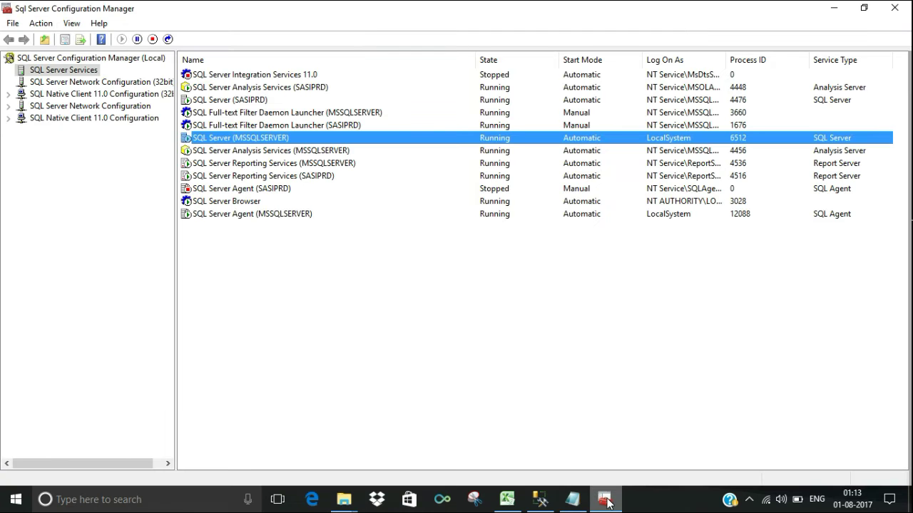
key(alt+Tab)
key(alt+Tab)
key(alt+Tab)
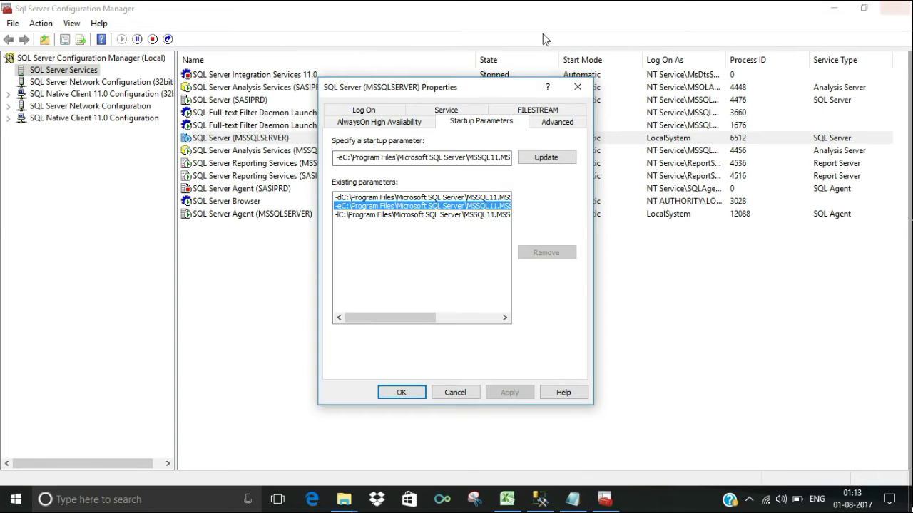
click(374, 197)
click(347, 160)
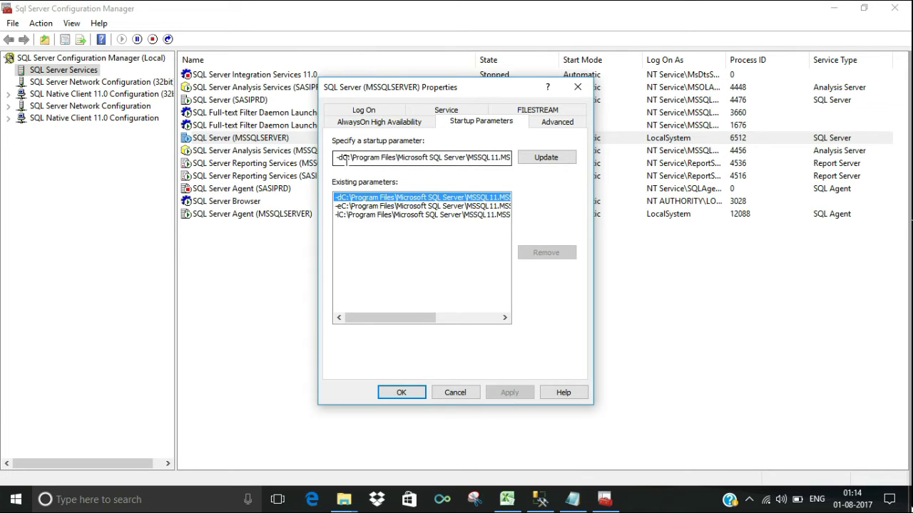
key(Delete)
key(Delete)
key(Delete)
key(Delete)
key(Delete)
key(Delete)
key(Delete)
key(Delete)
key(Delete)
key(Delete)
key(Delete)
key(Delete)
key(Delete)
key(Delete)
key(Delete)
key(Delete)
key(Delete)
key(Delete)
key(Delete)
key(Delete)
key(Delete)
key(Delete)
key(Delete)
key(Delete)
key(Delete)
key(Delete)
key(Delete)
key(Delete)
key(Delete)
key(Delete)
key(Delete)
key(Delete)
key(Delete)
key(Delete)
key(Delete)
key(Delete)
key(Delete)
key(Delete)
key(Delete)
key(Delete)
key(Delete)
key(Delete)
key(Delete)
key(Delete)
key(Delete)
key(Delete)
key(Delete)
key(Delete)
key(Delete)
key(Delete)
key(ctrl+v)
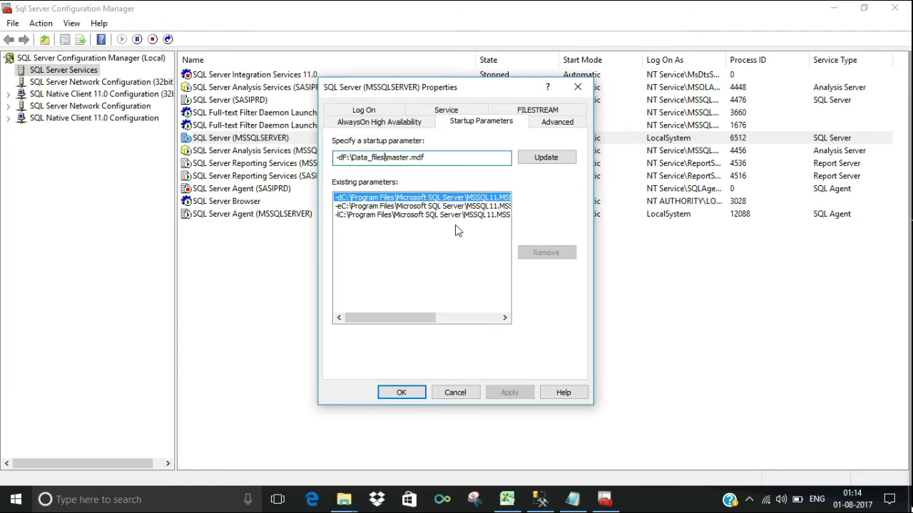
click(547, 160)
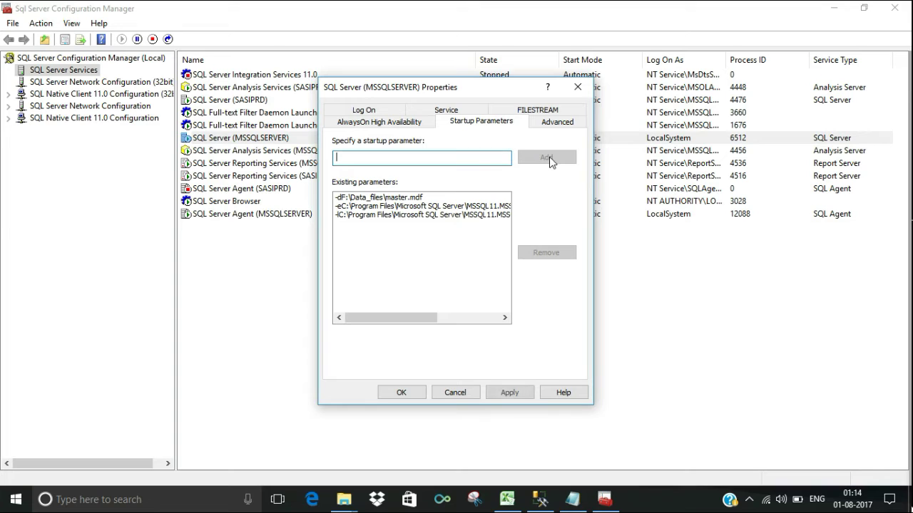
click(391, 199)
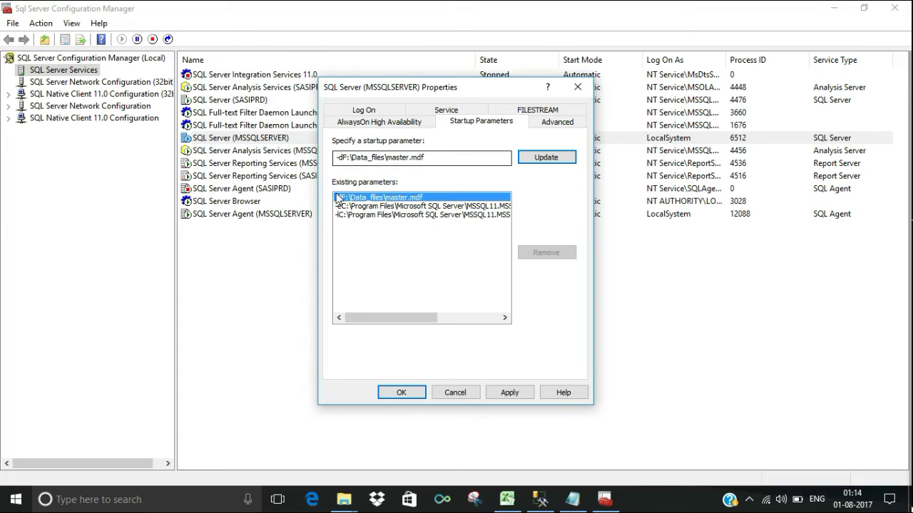
click(363, 215)
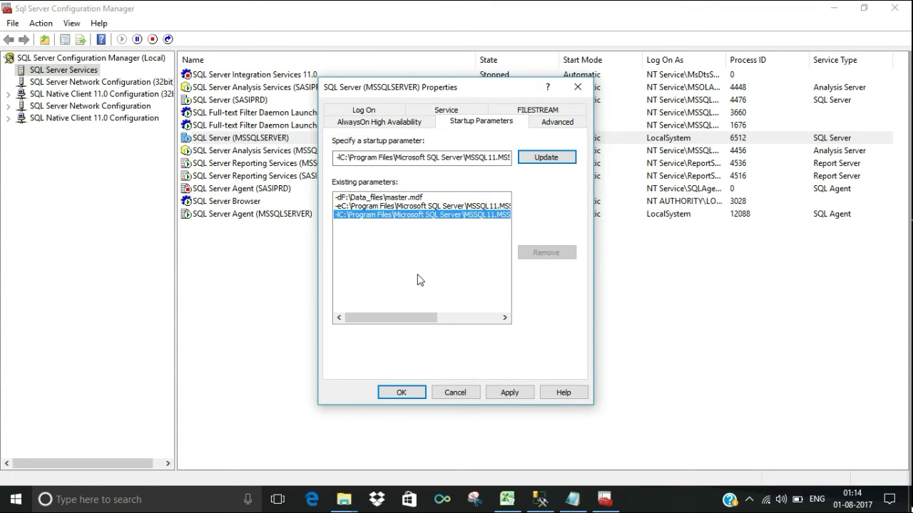
click(341, 158)
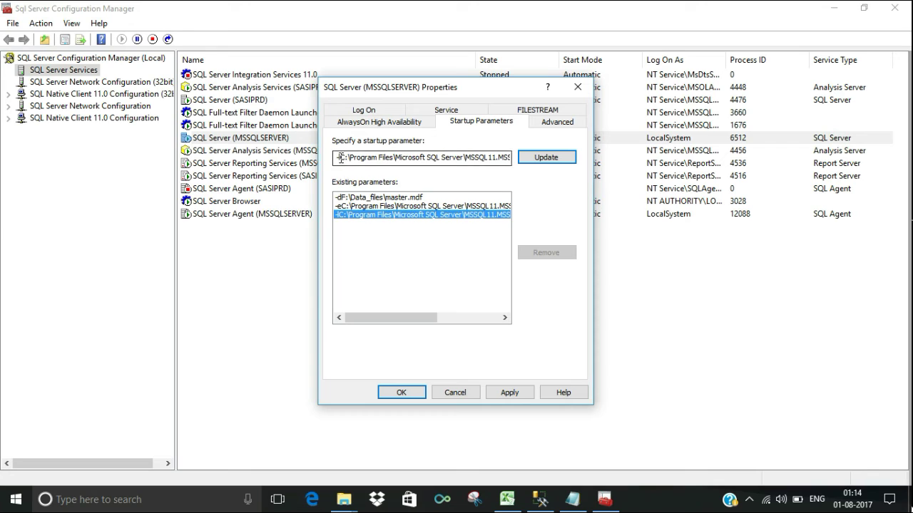
key(Delete)
key(Delete)
key(Delete)
key(Delete)
key(Delete)
key(Delete)
key(Delete)
key(Delete)
key(Delete)
key(Delete)
key(Delete)
key(Delete)
key(Delete)
key(Delete)
key(Delete)
key(Delete)
key(Delete)
key(Delete)
key(Delete)
key(Delete)
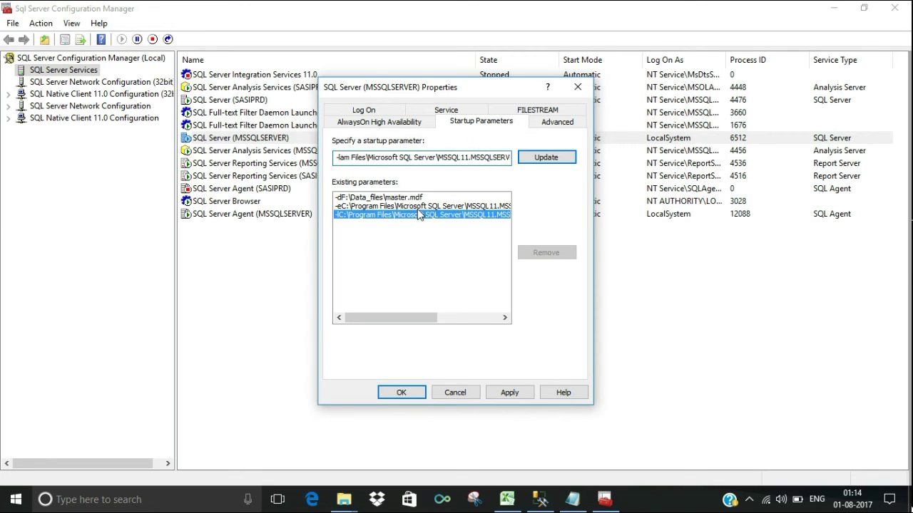
key(Delete)
key(Delete)
key(Delete)
key(Delete)
key(Delete)
key(Delete)
key(Delete)
key(Delete)
key(Delete)
key(Delete)
key(Delete)
key(Delete)
key(Delete)
key(Delete)
key(Delete)
key(Delete)
key(Delete)
key(Delete)
key(Delete)
key(Delete)
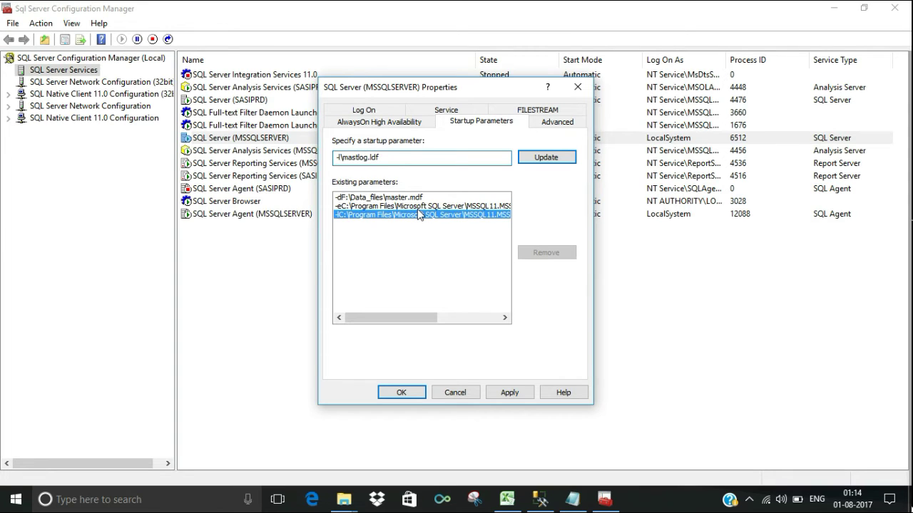
click(418, 207)
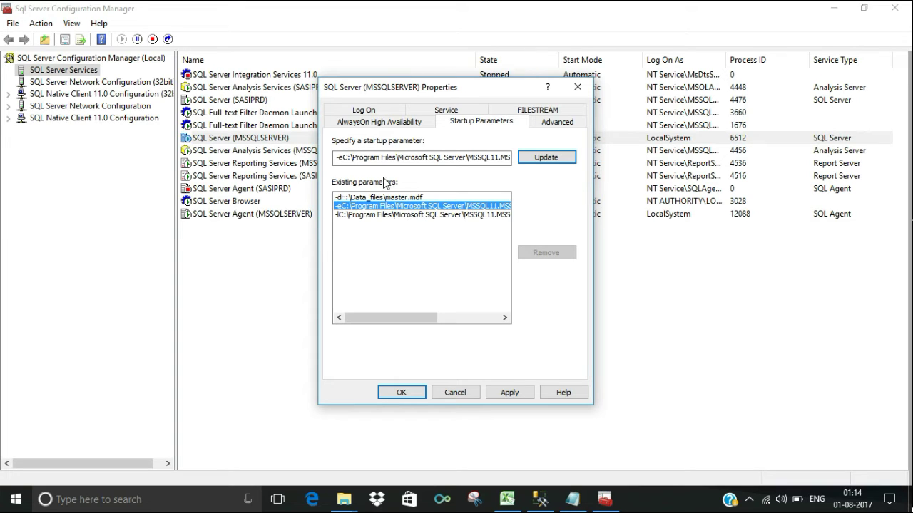
click(343, 157)
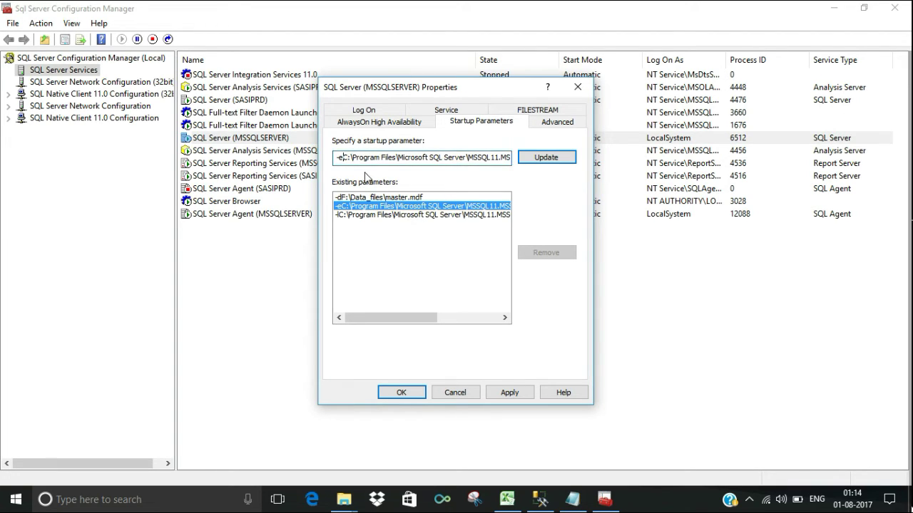
key(Delete)
key(Delete)
key(Delete)
key(Delete)
key(Delete)
key(Delete)
key(Delete)
key(Delete)
key(Delete)
key(Delete)
key(Delete)
key(Delete)
key(Delete)
key(Delete)
key(Delete)
key(Delete)
key(Delete)
key(Delete)
key(Delete)
key(Delete)
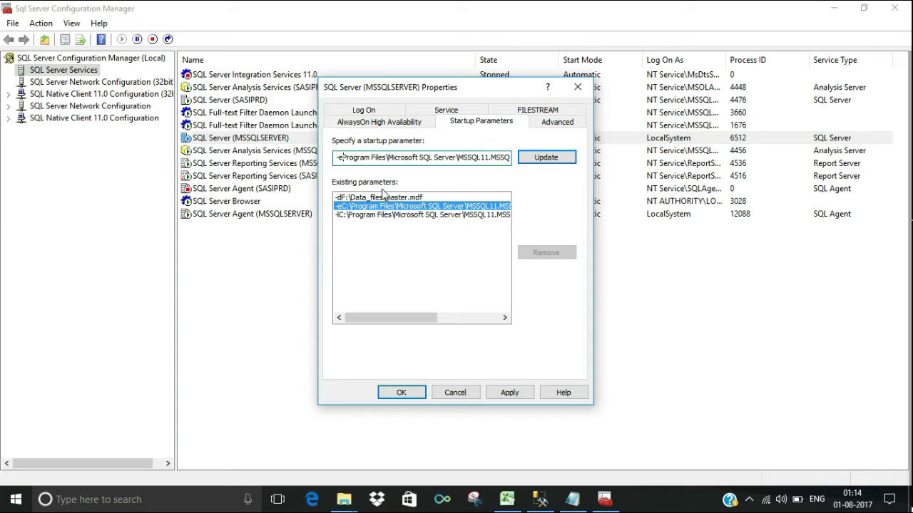
key(Delete)
key(Delete)
key(Delete)
key(Delete)
key(Delete)
key(Delete)
key(Delete)
key(Delete)
key(Delete)
key(Delete)
key(Delete)
key(Delete)
key(Delete)
key(Delete)
key(Delete)
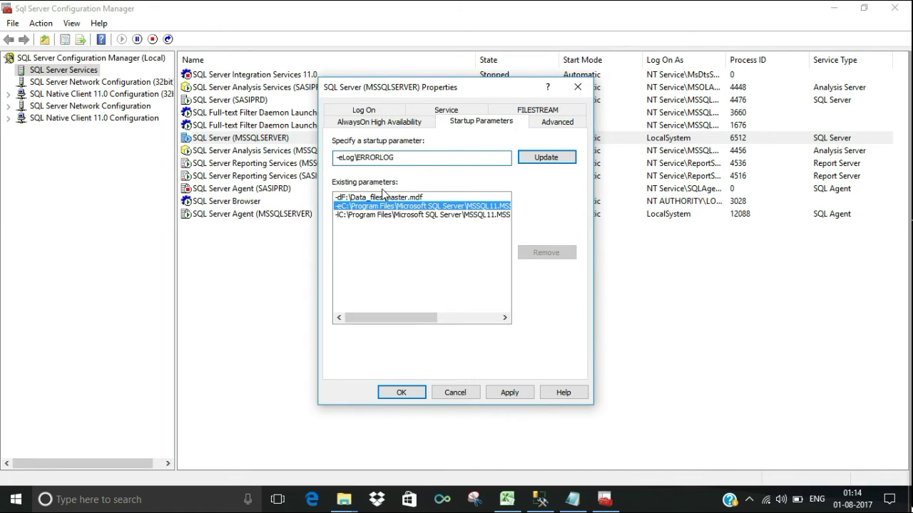
click(418, 275)
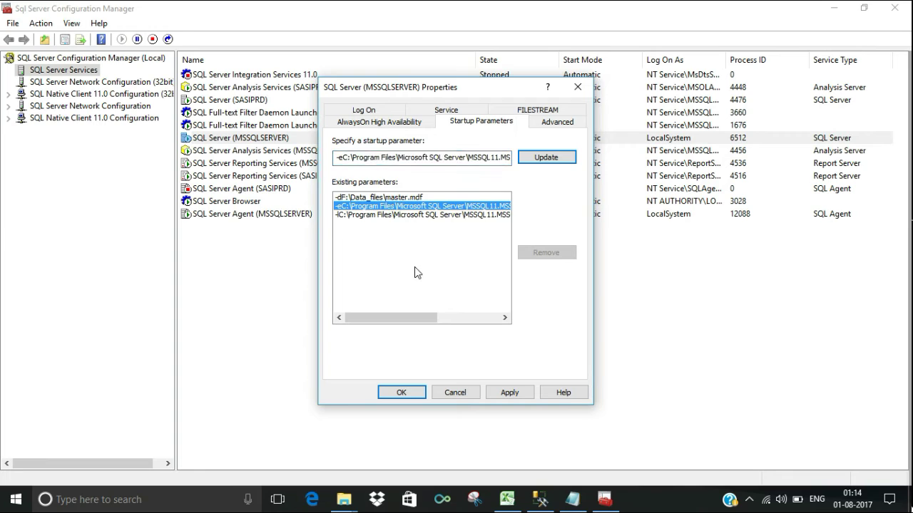
- Update the -l startup parameter to -lF:\Data_files\mastlog.ldf
click(384, 215)
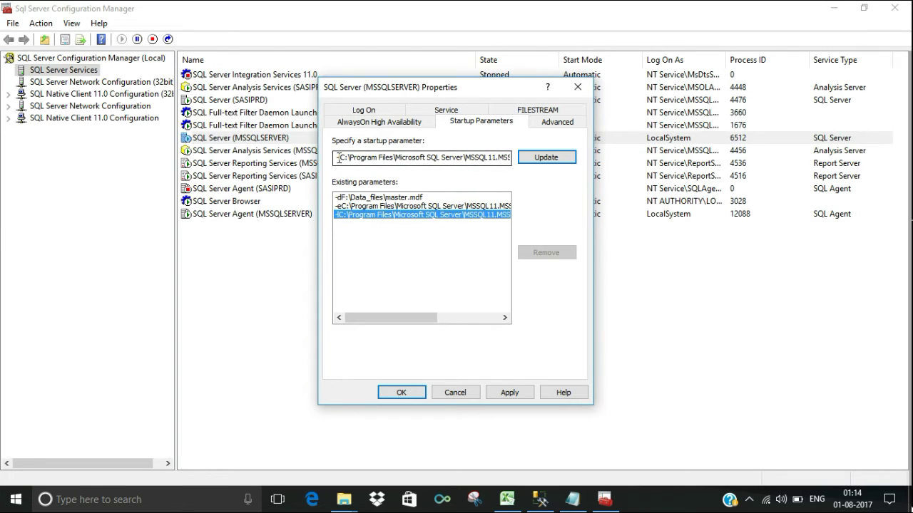
double_click(343, 158)
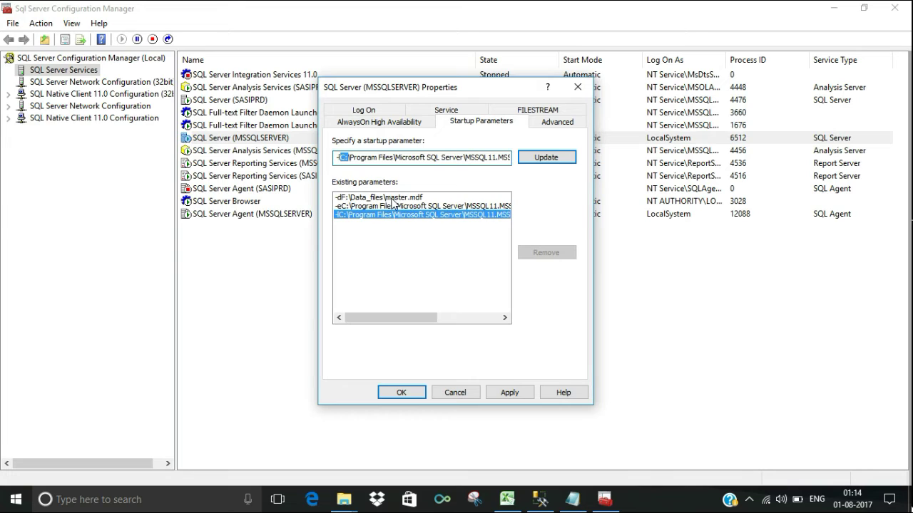
key(Right)
key(Delete)
key(Delete)
key(Delete)
key(Delete)
key(Delete)
key(Delete)
key(Delete)
key(Delete)
key(Delete)
key(Delete)
key(Delete)
key(Delete)
key(Delete)
key(Delete)
key(Delete)
key(Delete)
key(Delete)
key(Delete)
key(Delete)
key(Delete)
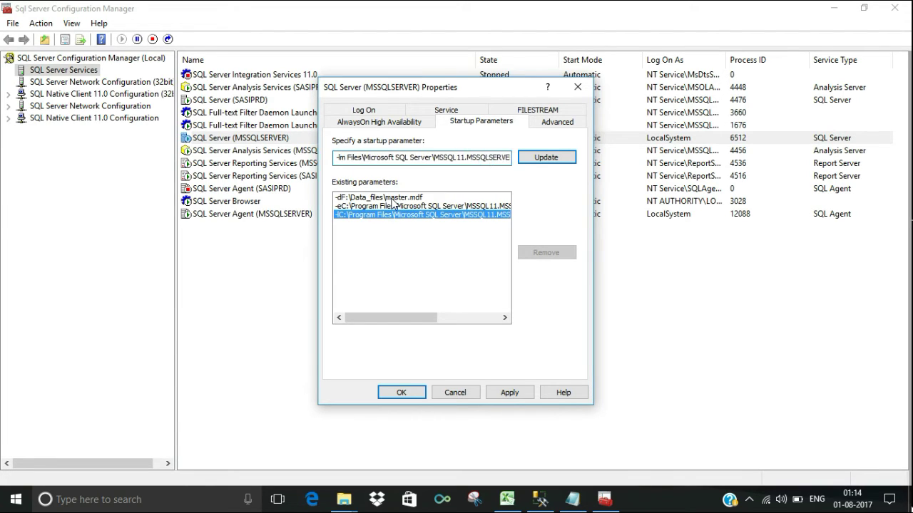
key(Delete)
key(Delete)
key(Delete)
key(Delete)
key(Delete)
key(Delete)
key(Delete)
key(Delete)
key(Delete)
key(Delete)
key(Delete)
key(Delete)
key(Delete)
key(Delete)
key(Delete)
key(Delete)
key(Delete)
key(Delete)
key(Delete)
key(Delete)
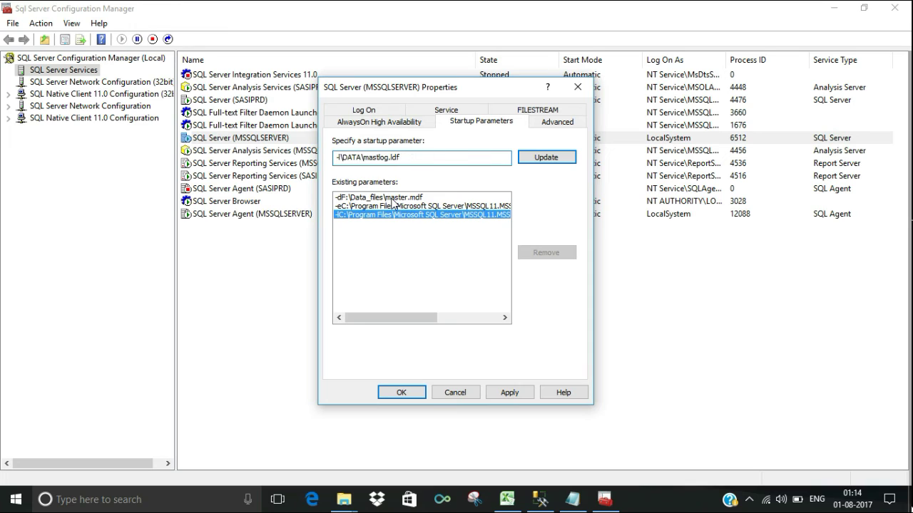
key(Delete)
key(Delete)
text(F:\Data_files)
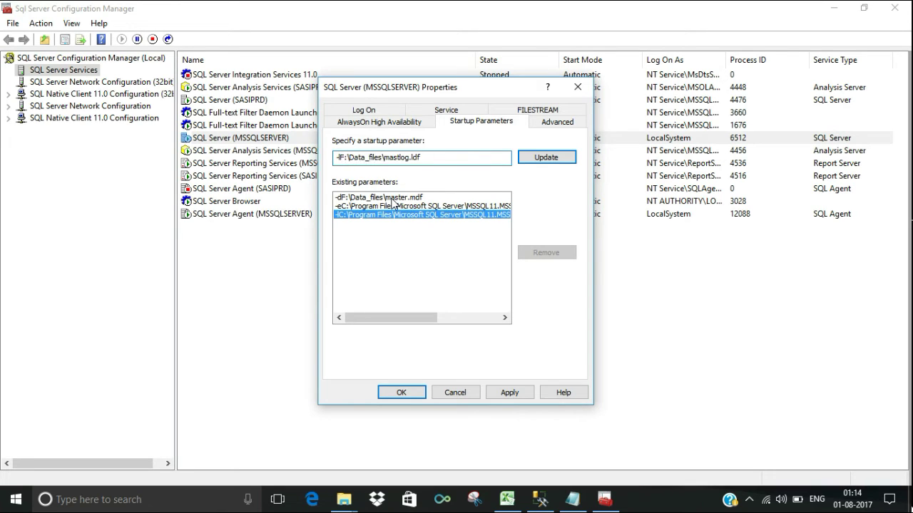
click(550, 158)
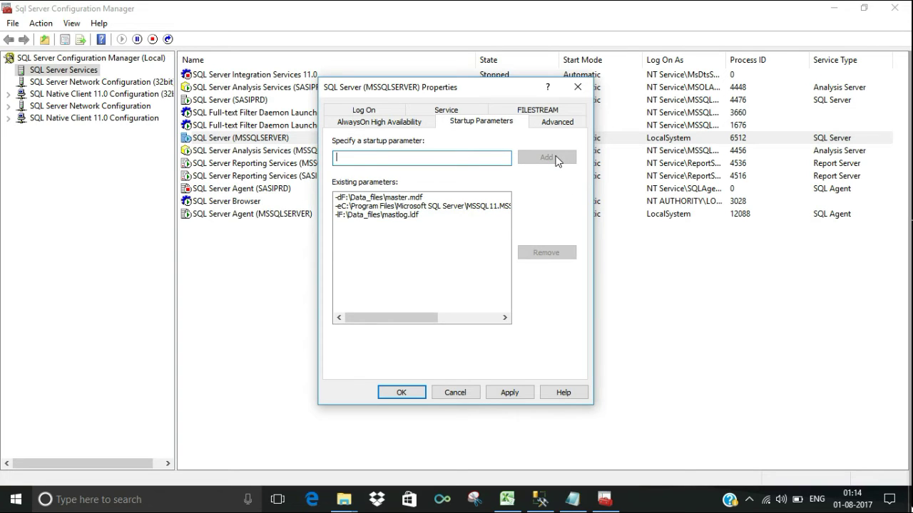
- Check the -d and -l startup parameters, apply the changes and close the SQL Server (MSSQLSERVER) properties
click(403, 199)
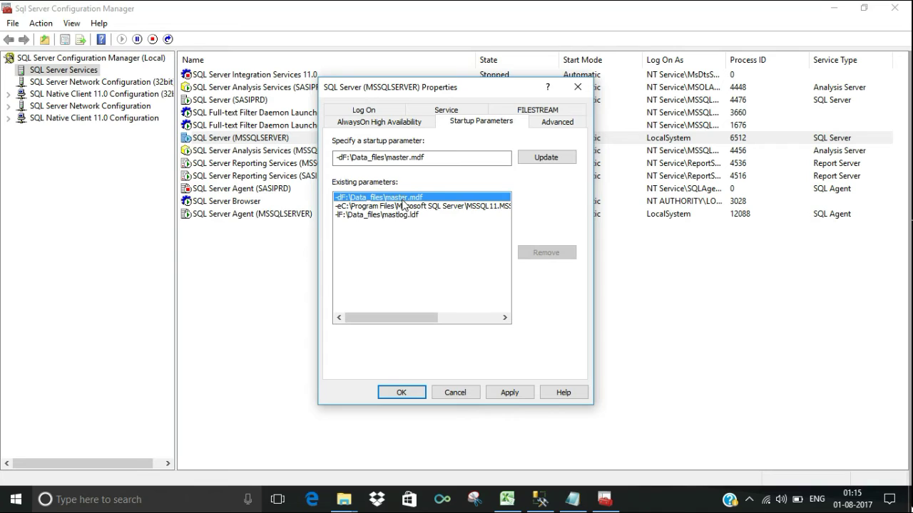
click(351, 215)
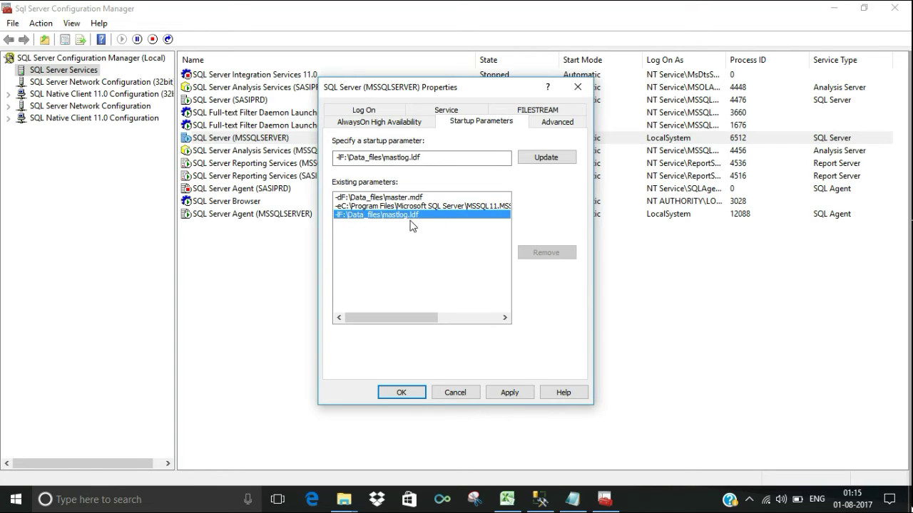
click(504, 390)
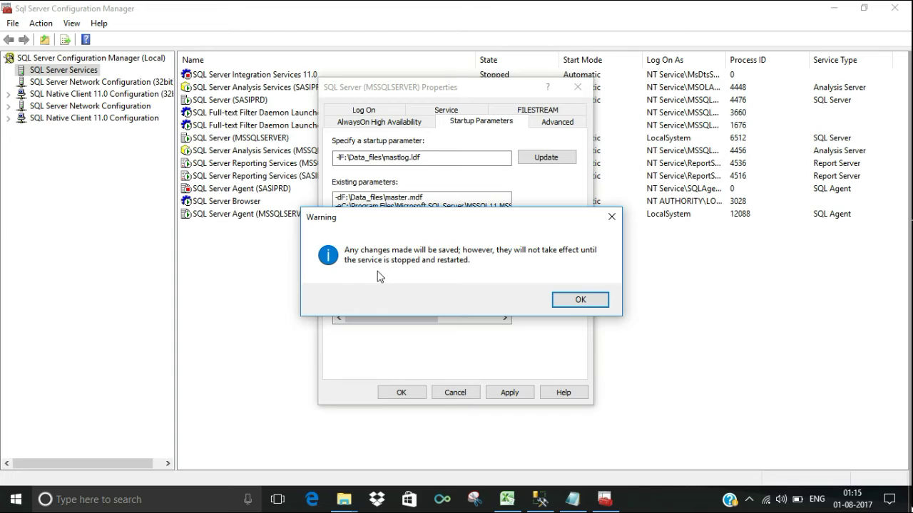
click(578, 300)
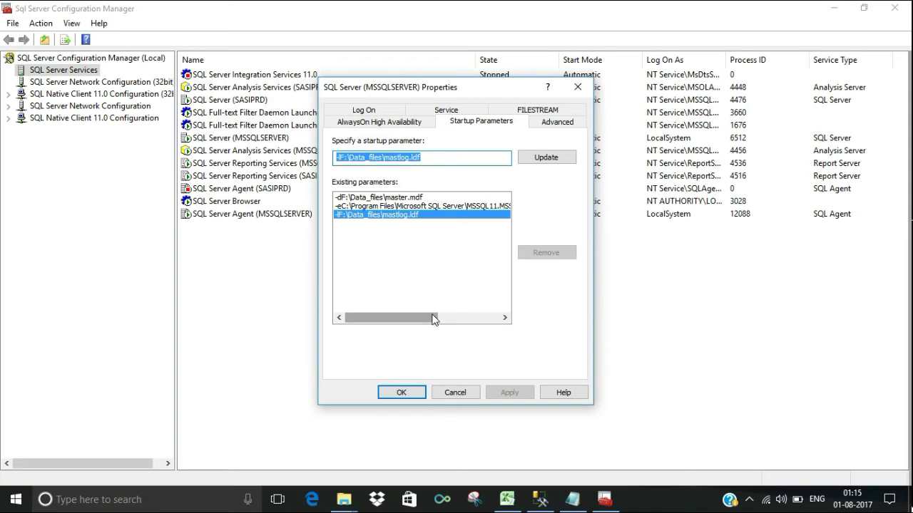
click(415, 393)
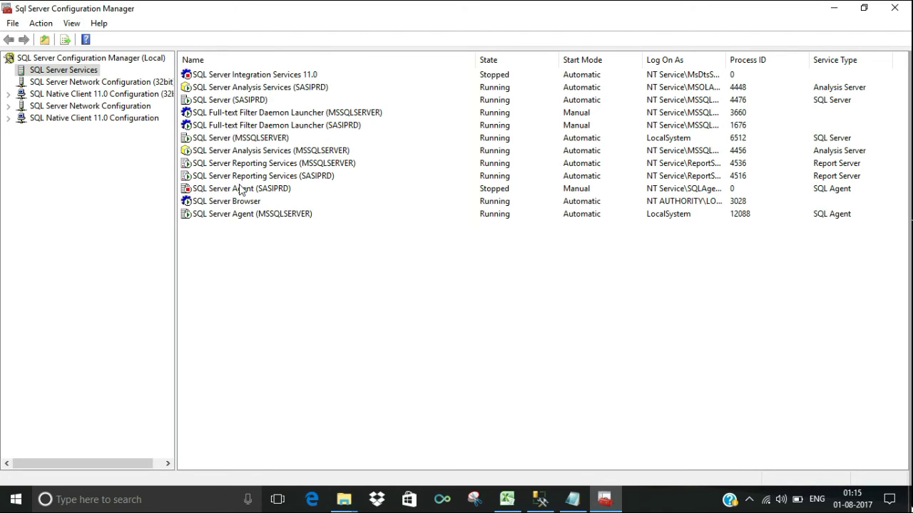
- Stop the SQL Server (MSSQLSERVER) service together with its dependent agent service and refresh the services list
click(222, 142)
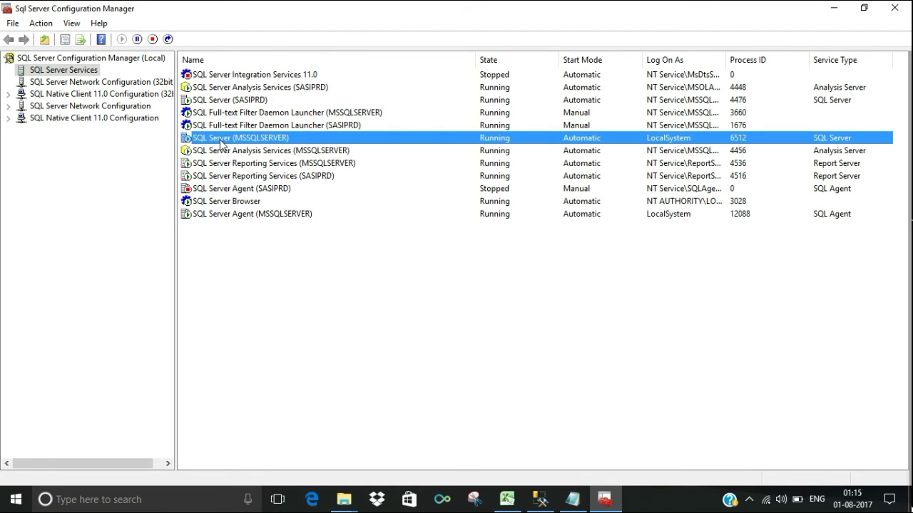
right_click(222, 143)
click(248, 164)
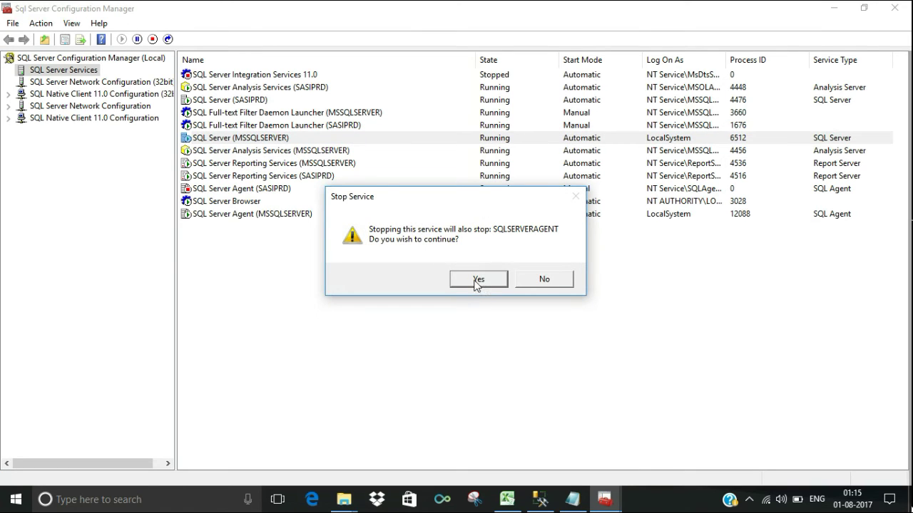
click(478, 279)
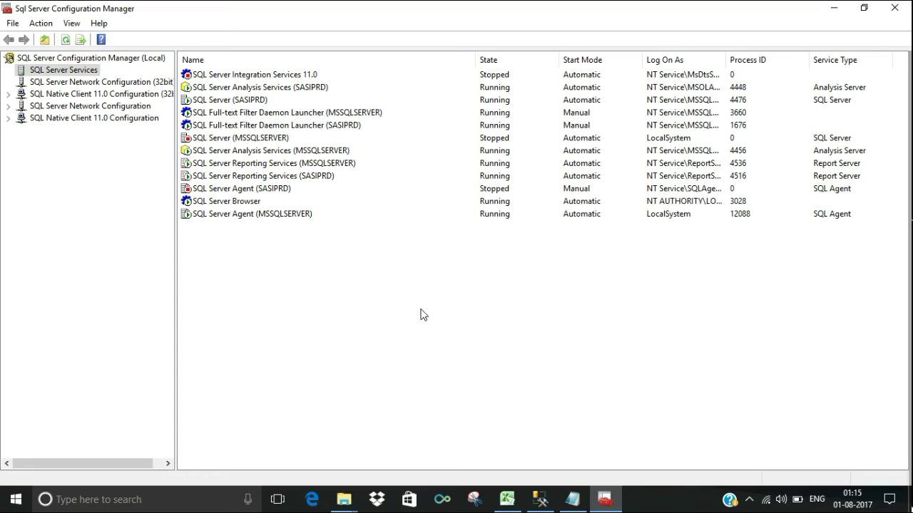
right_click(424, 293)
click(456, 302)
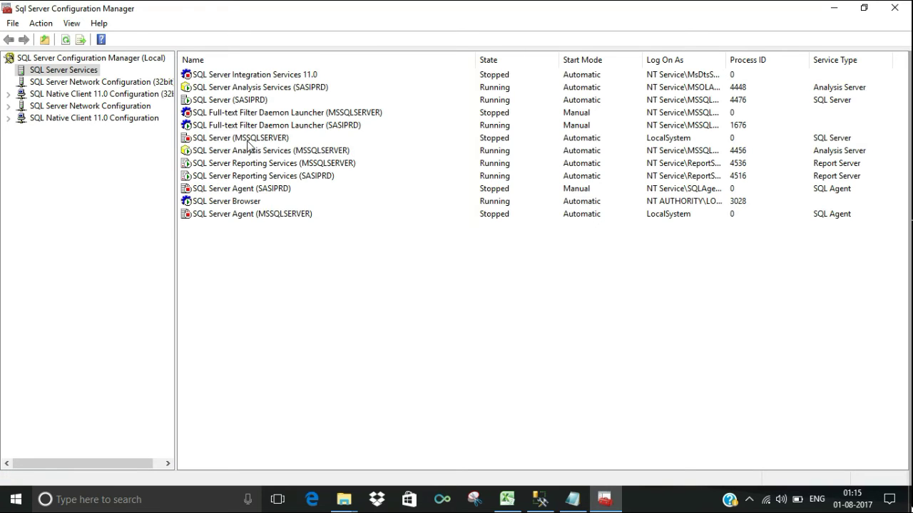
click(244, 139)
- Copy the master database's DATA folder path from the query in Management Studio and open that folder in a maximized File Explorer window
click(540, 505)
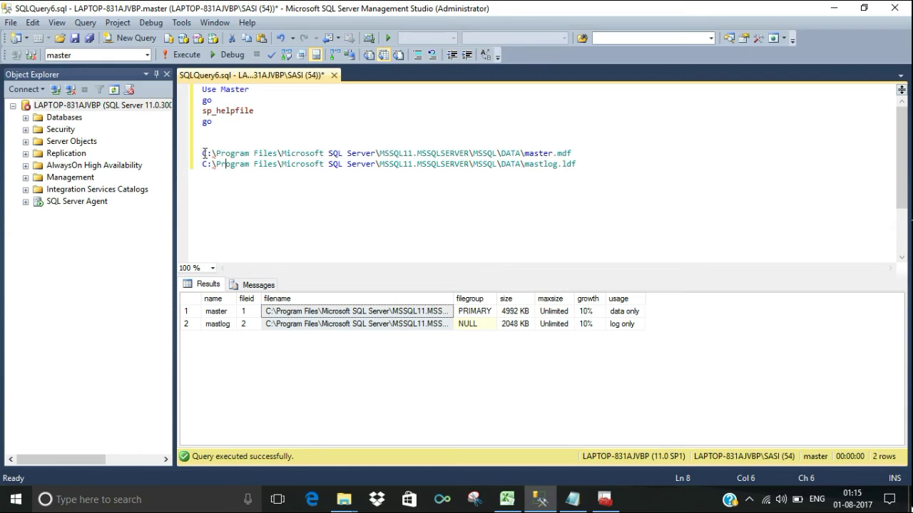
drag(203, 151, 521, 157)
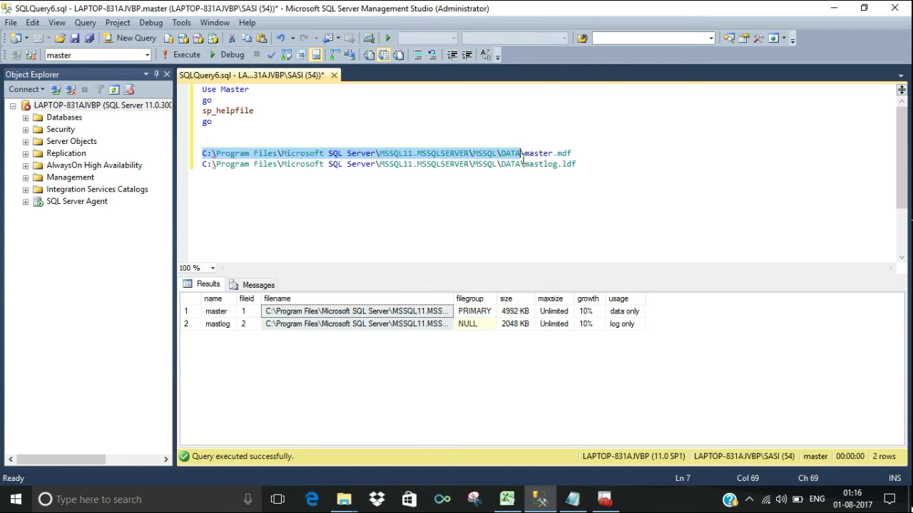
key(super+r)
key(End)
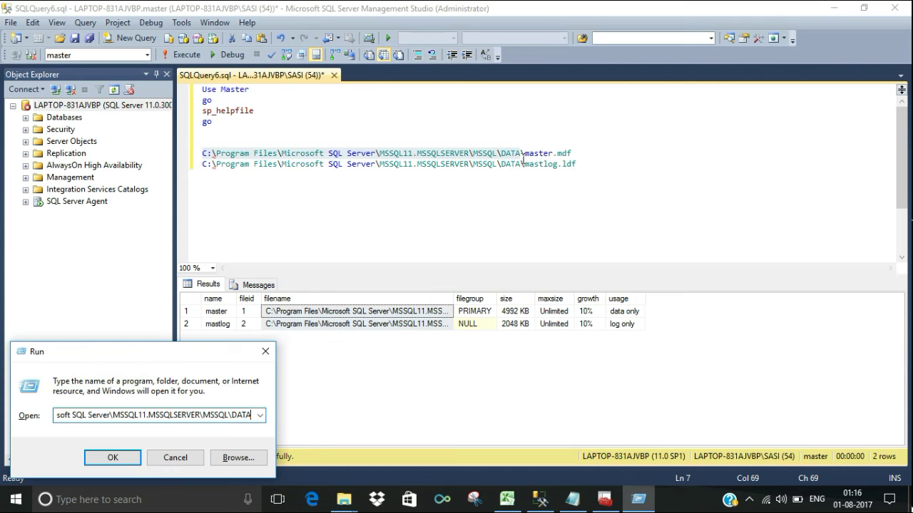
key(Return)
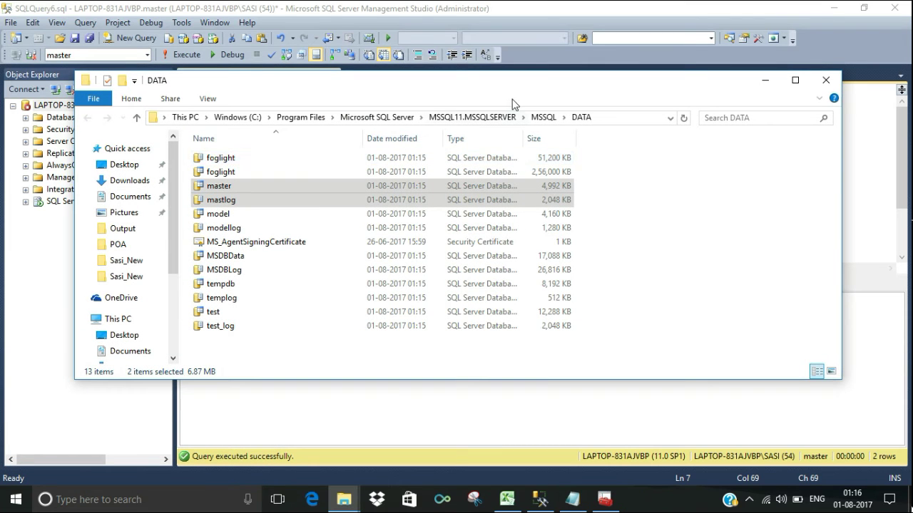
click(795, 80)
- Copy the master and mastlog files from the DATA folder into F:\Data_files and refresh the destination folder
drag(318, 162, 145, 117)
click(146, 116)
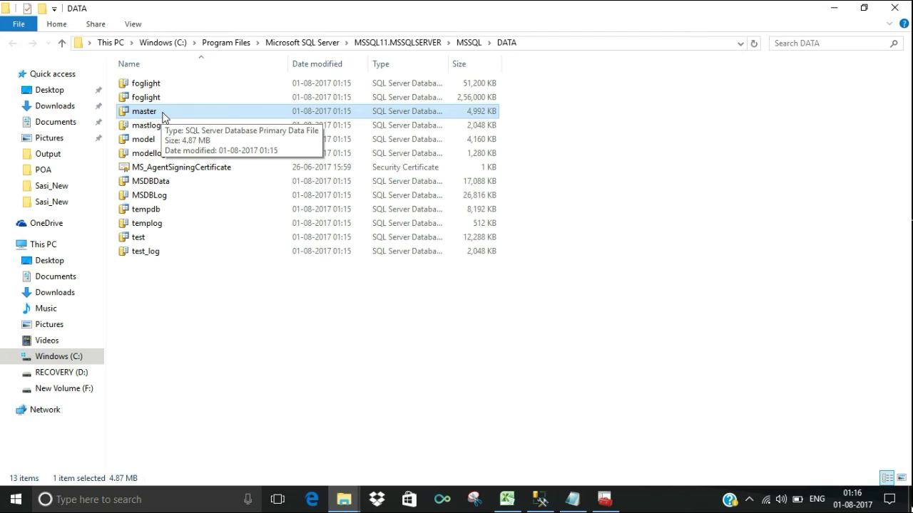
ctrl+click(167, 124)
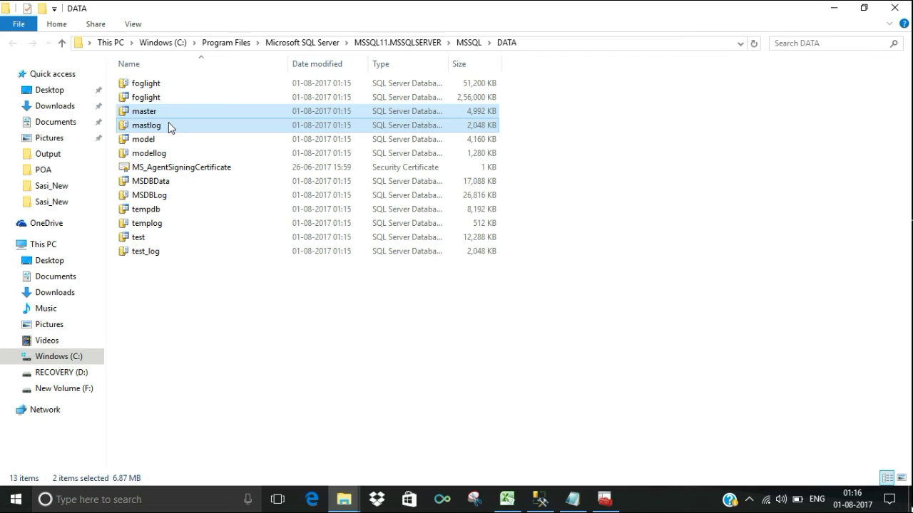
right_click(168, 123)
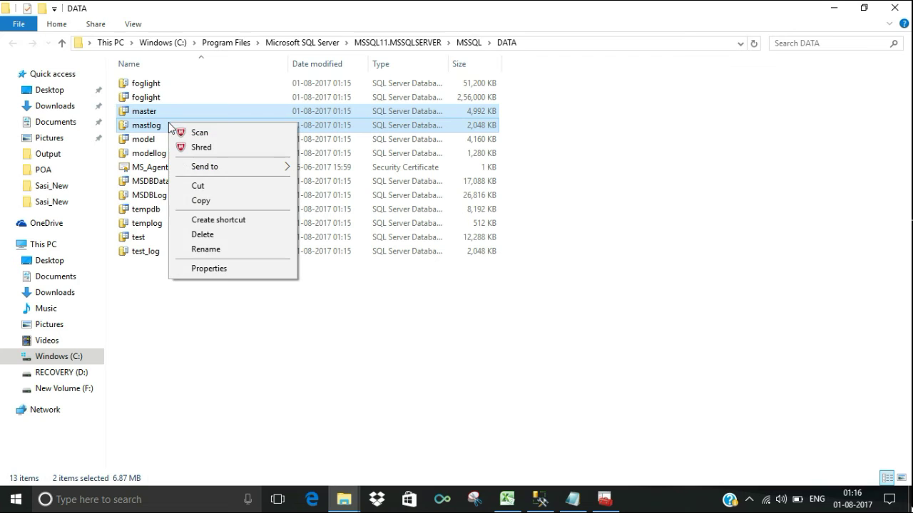
click(226, 202)
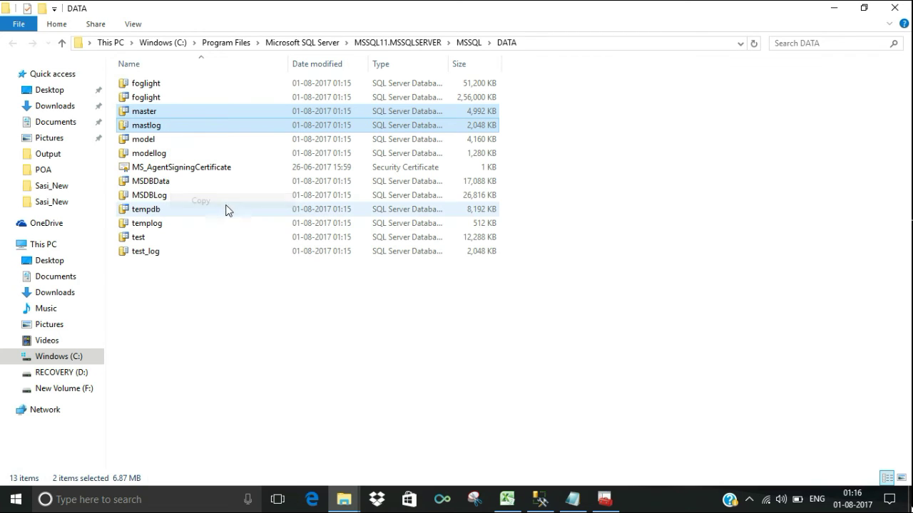
click(345, 502)
click(295, 460)
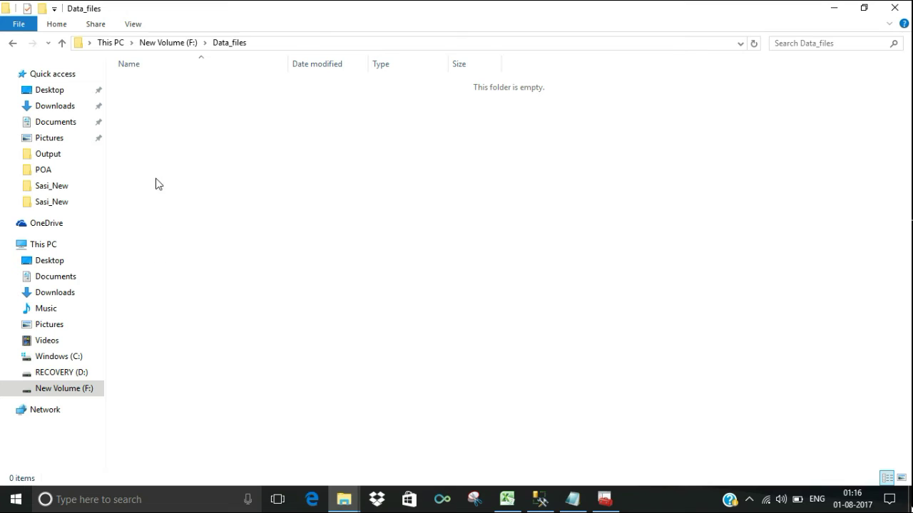
right_click(190, 131)
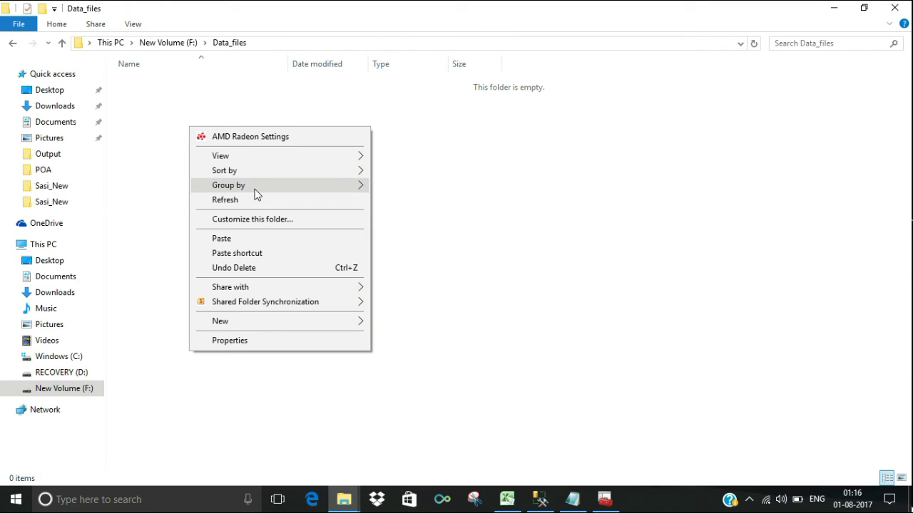
click(222, 239)
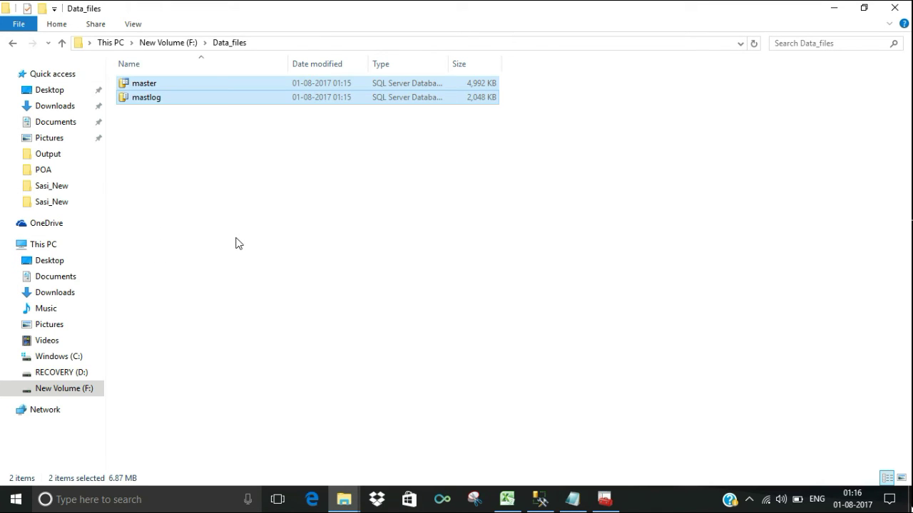
right_click(233, 193)
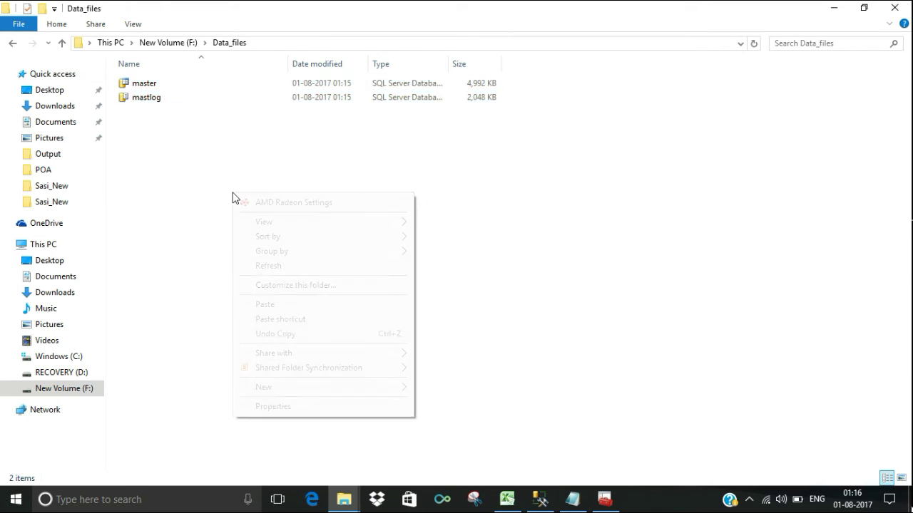
click(269, 266)
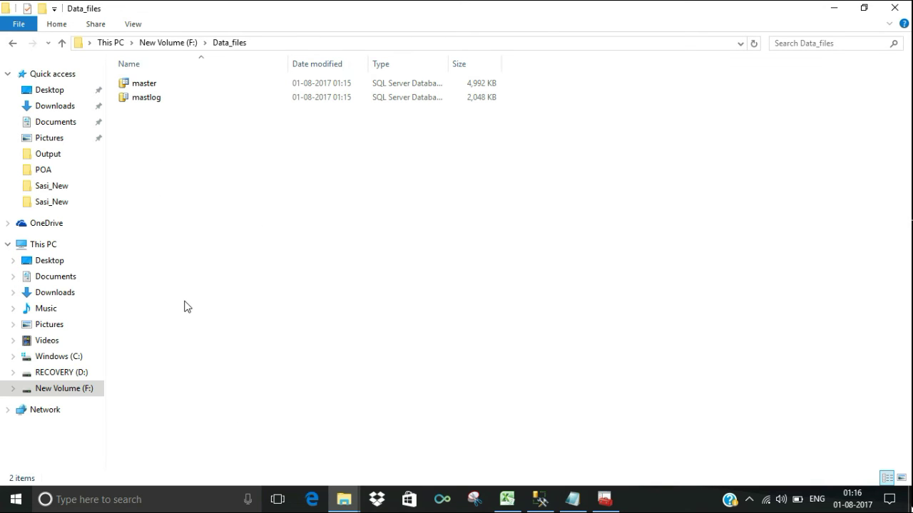
- Switch to SQL Server Configuration Manager, start the SQL Server (MSSQLSERVER) service and refresh the services list
click(605, 499)
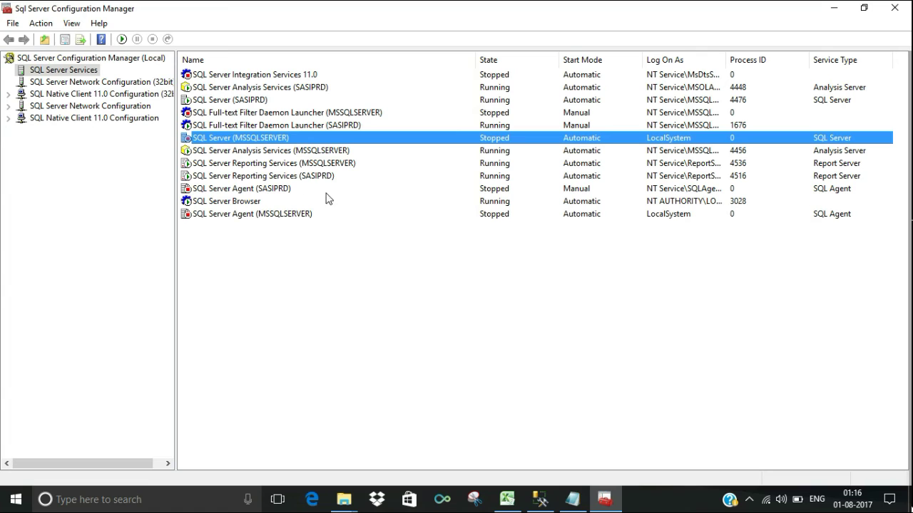
click(232, 153)
click(223, 140)
right_click(222, 139)
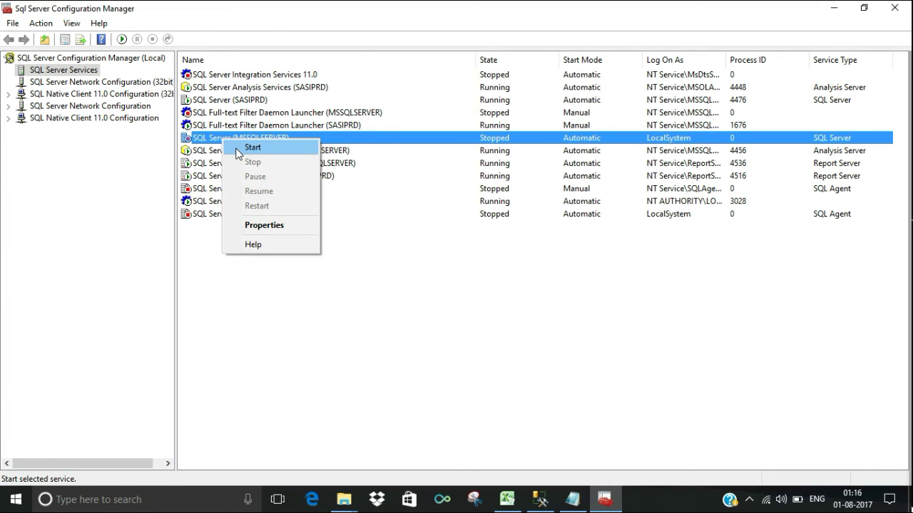
click(253, 148)
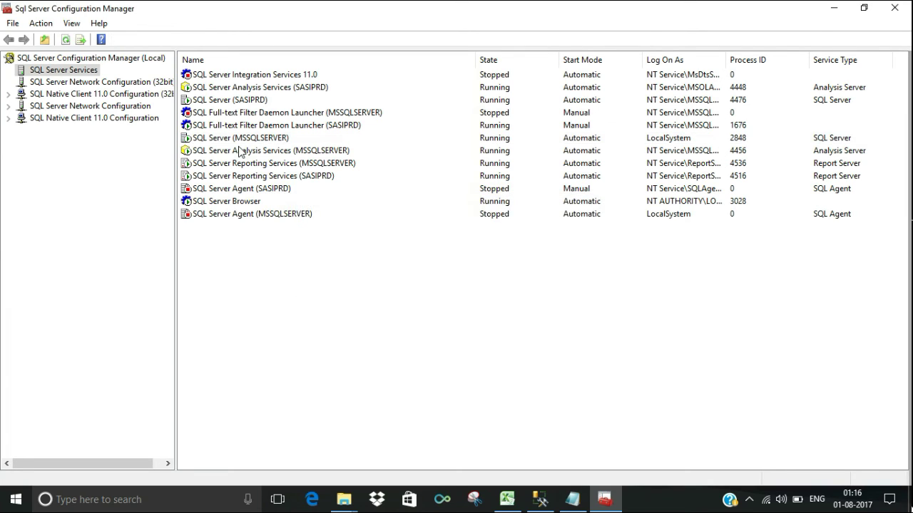
right_click(280, 262)
click(305, 269)
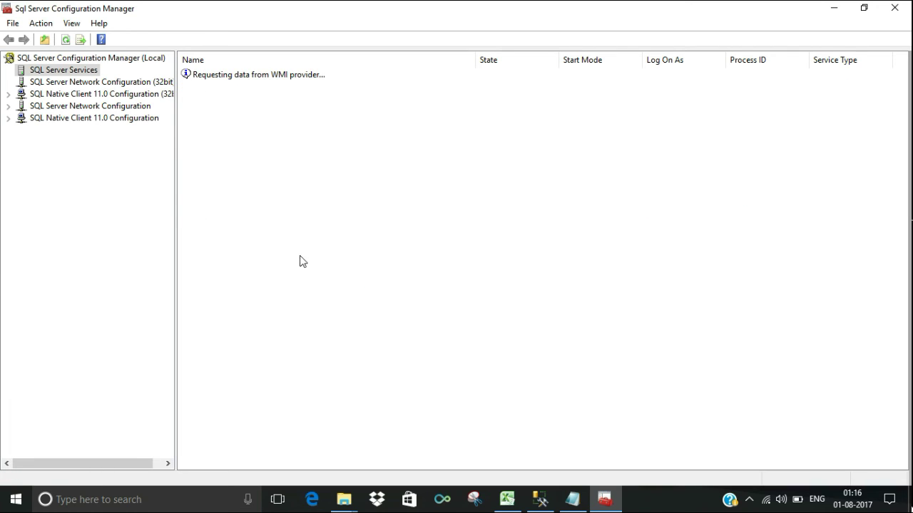
- Start the SQL Server Agent (MSSQLSERVER) service and refresh the services list
click(271, 214)
right_click(271, 214)
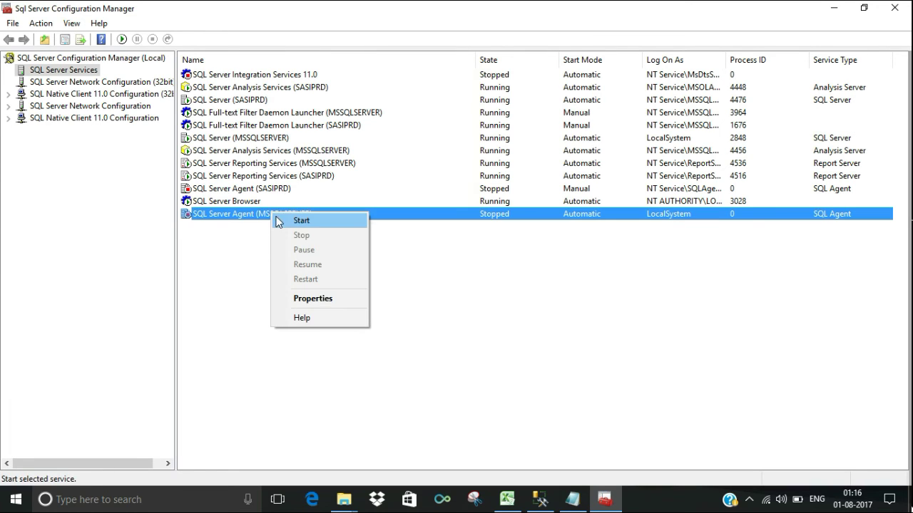
click(285, 220)
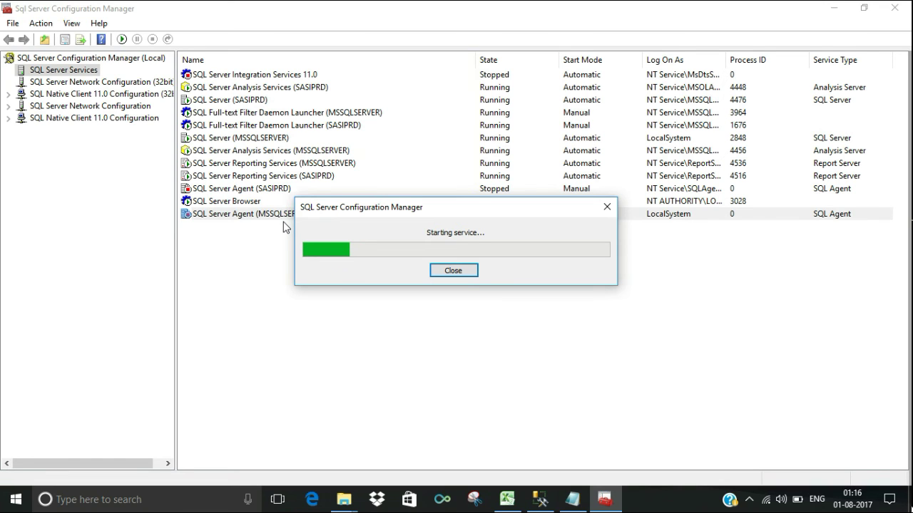
right_click(288, 261)
click(303, 270)
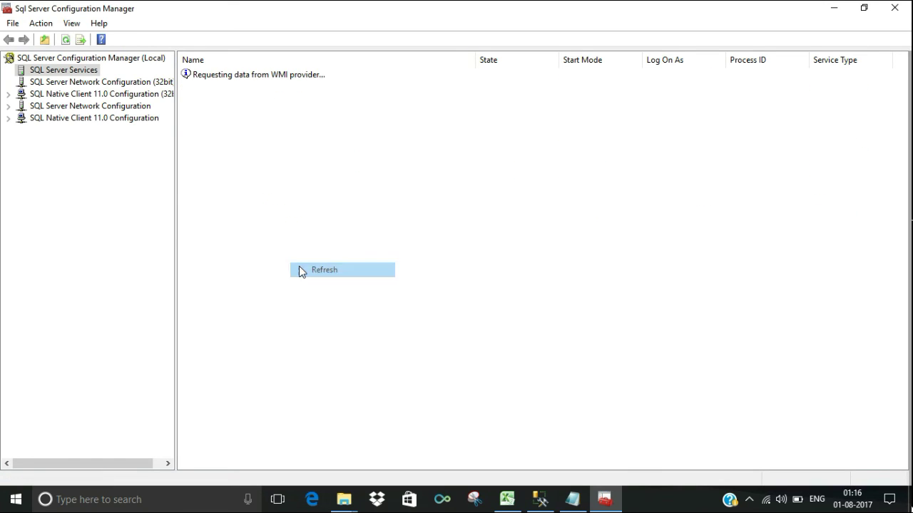
- Switch to Management Studio, refresh the server in Object Explorer and rerun the sp_helpfile query on the master database
click(540, 499)
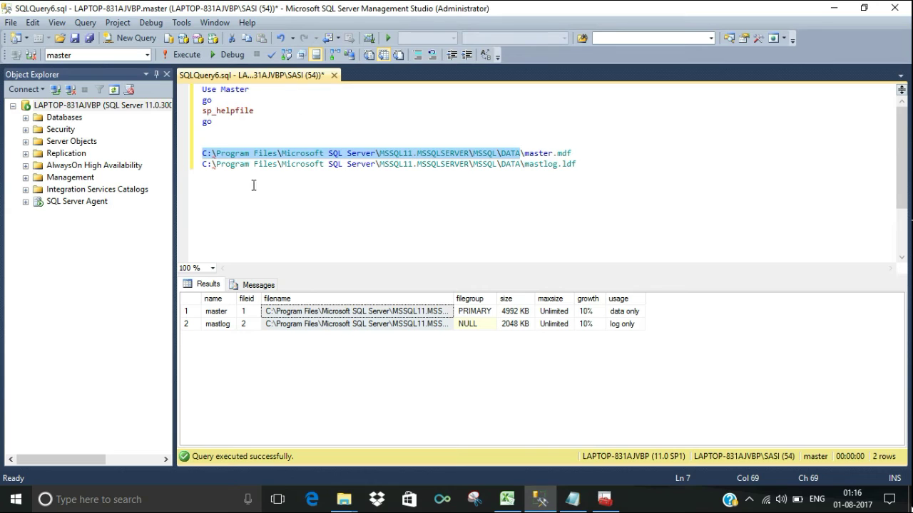
click(267, 214)
click(54, 107)
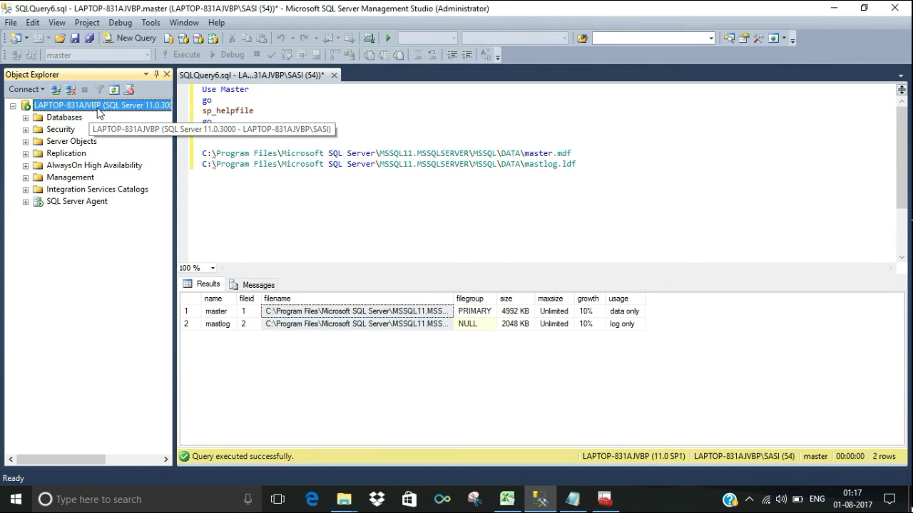
click(114, 90)
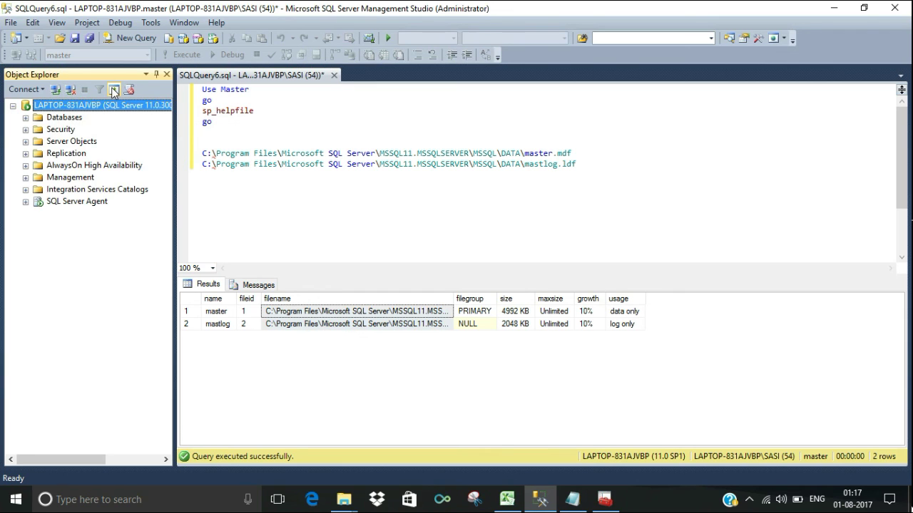
drag(216, 129, 172, 75)
click(184, 56)
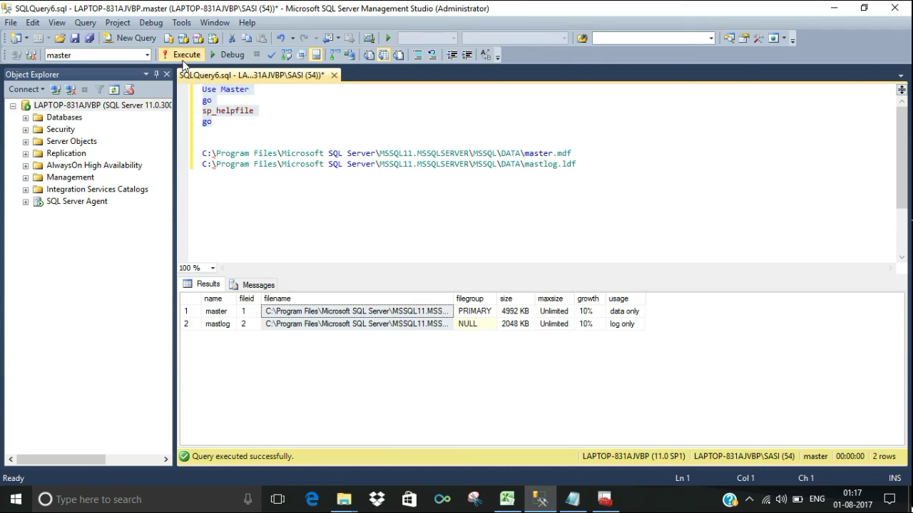
click(184, 57)
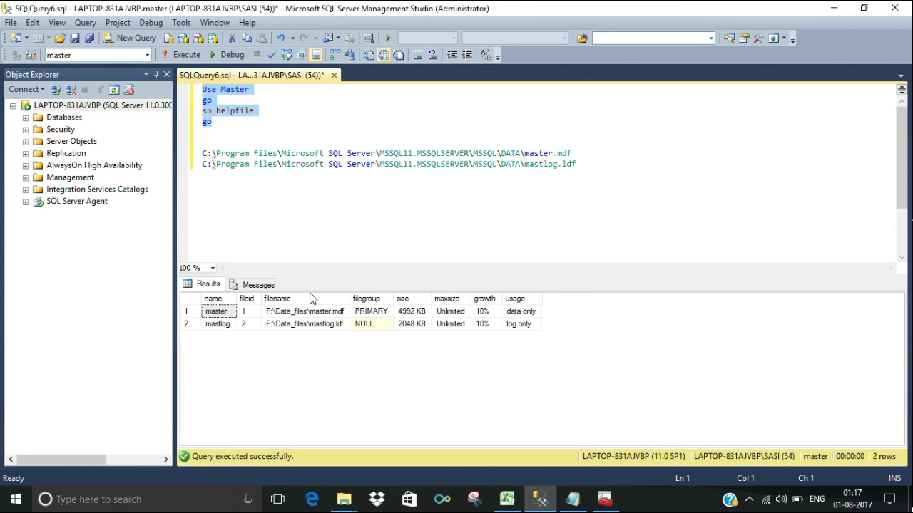
- Widen the filename column and compare the master and mastlog paths in the results with the old C: paths in the query
click(312, 312)
click(322, 325)
drag(350, 300, 407, 299)
drag(205, 152, 363, 164)
drag(614, 141, 614, 167)
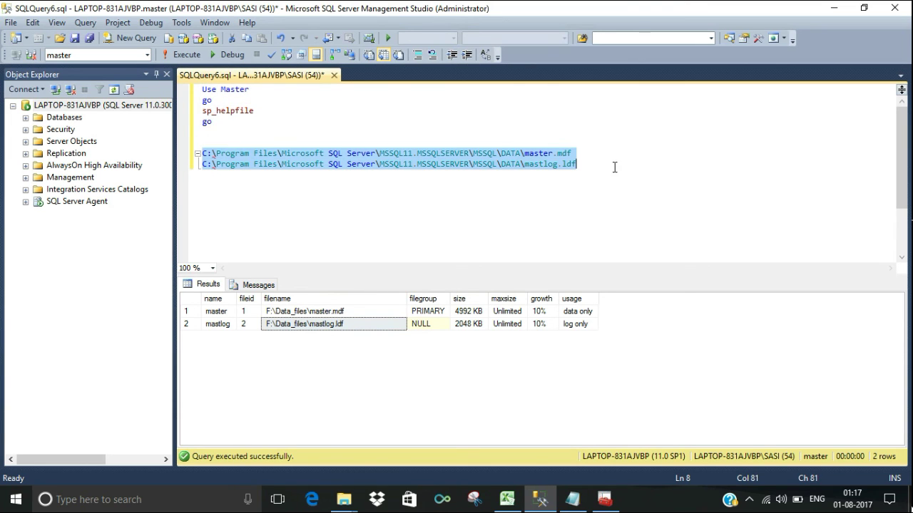
click(304, 313)
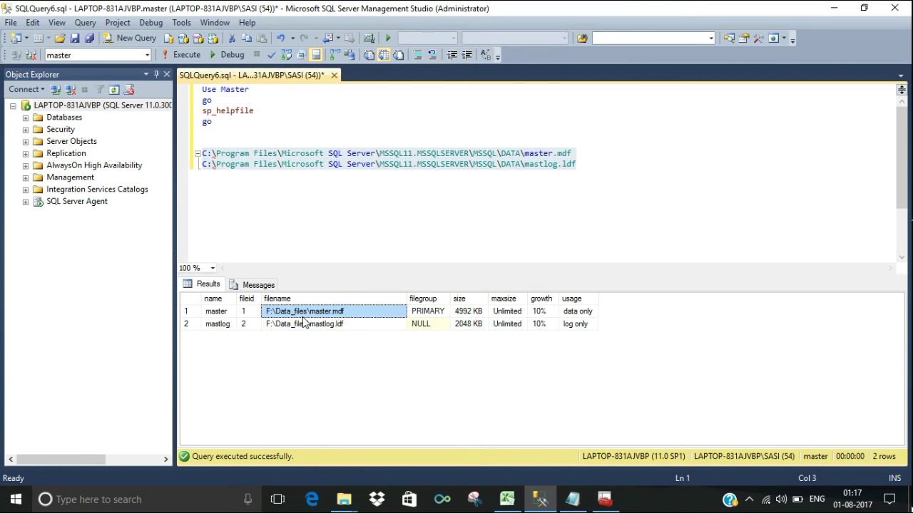
click(305, 325)
key(Up)
key(Down)
key(Up)
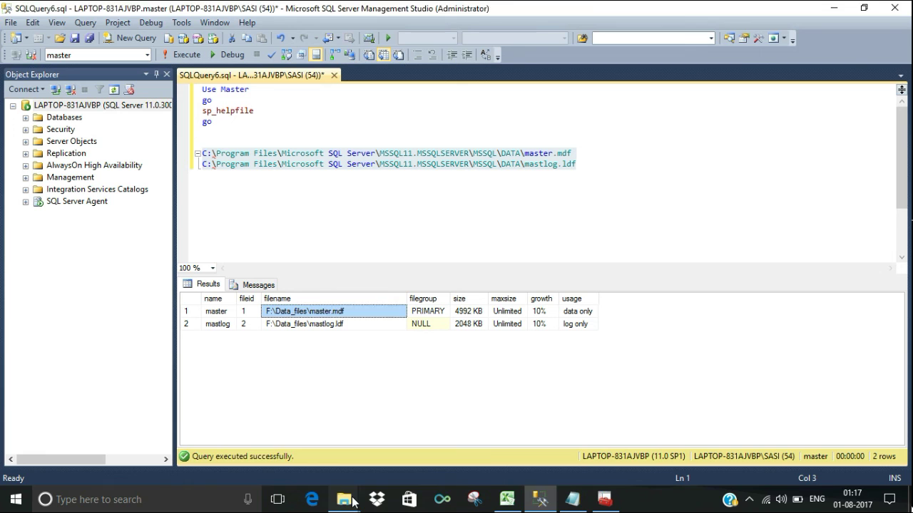
- Switch to the old MSSQL\DATA folder in File Explorer and delete the master and mastlog files from it
mouse_move(349, 500)
click(424, 447)
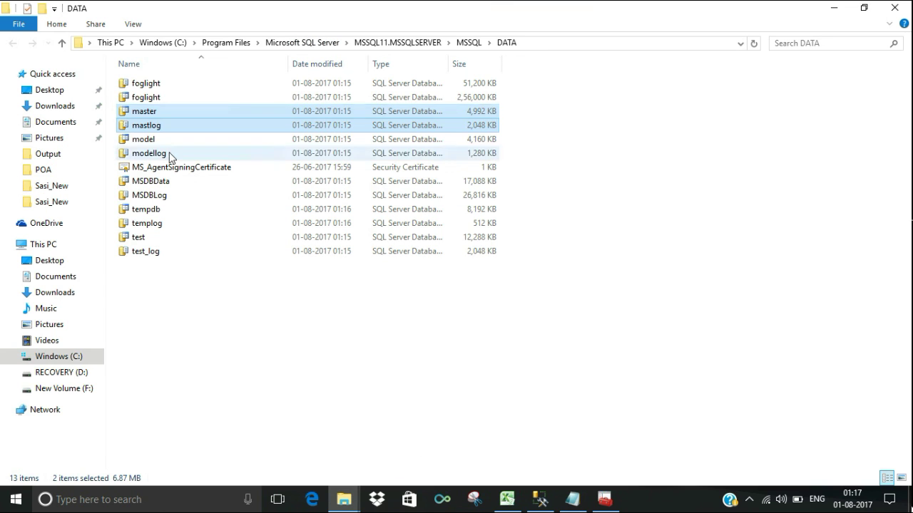
click(543, 44)
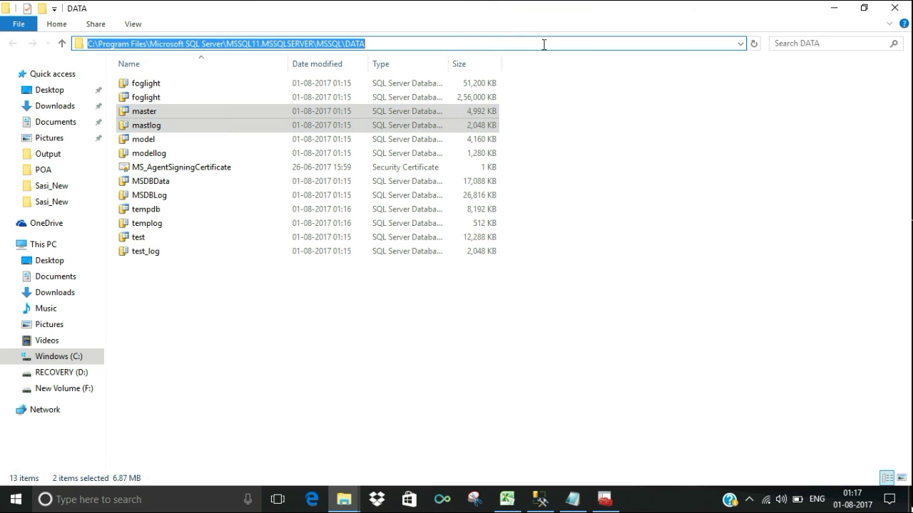
click(613, 286)
click(166, 111)
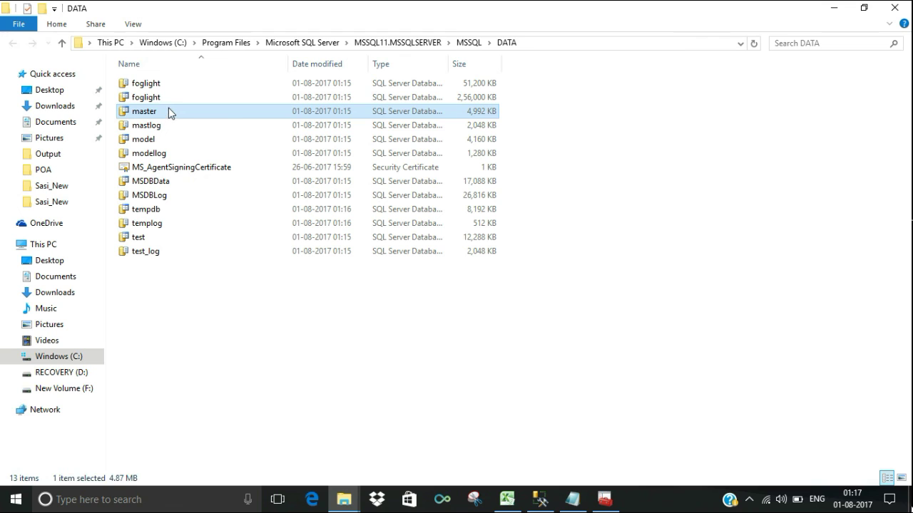
key(Delete)
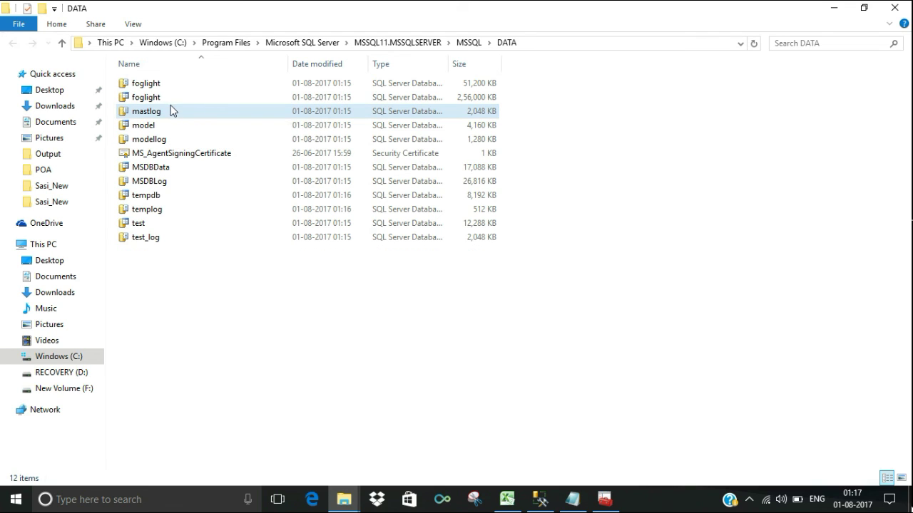
click(242, 195)
click(151, 114)
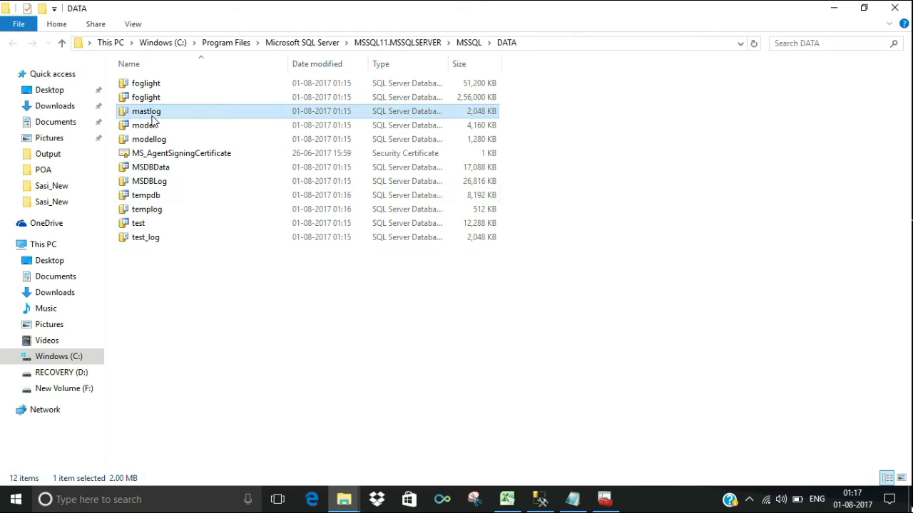
key(Delete)
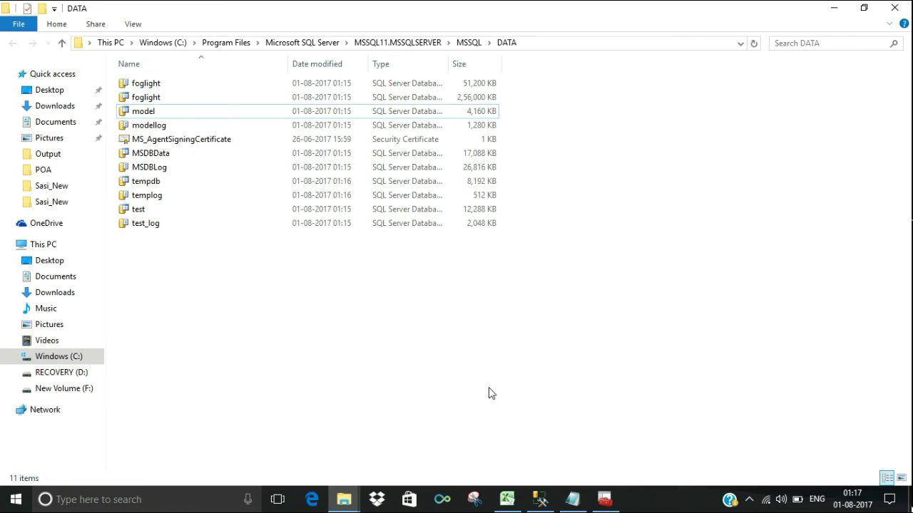
- Switch to the Excel implementation plan and review steps 5 to 8, from stopping the instance to checking database consistency
click(507, 499)
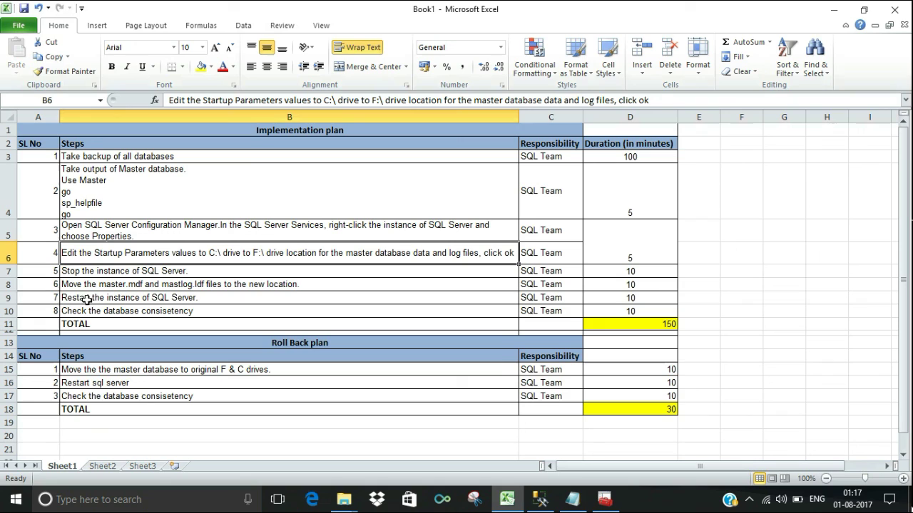
click(76, 272)
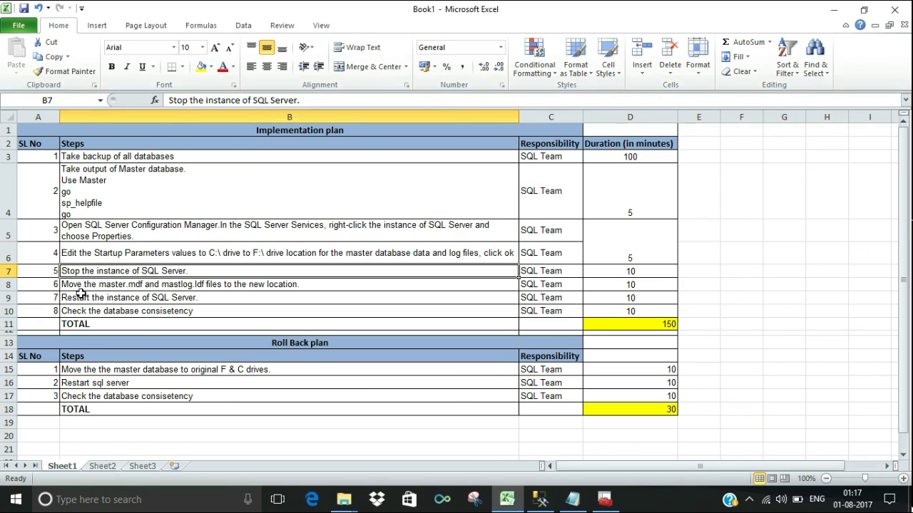
click(84, 287)
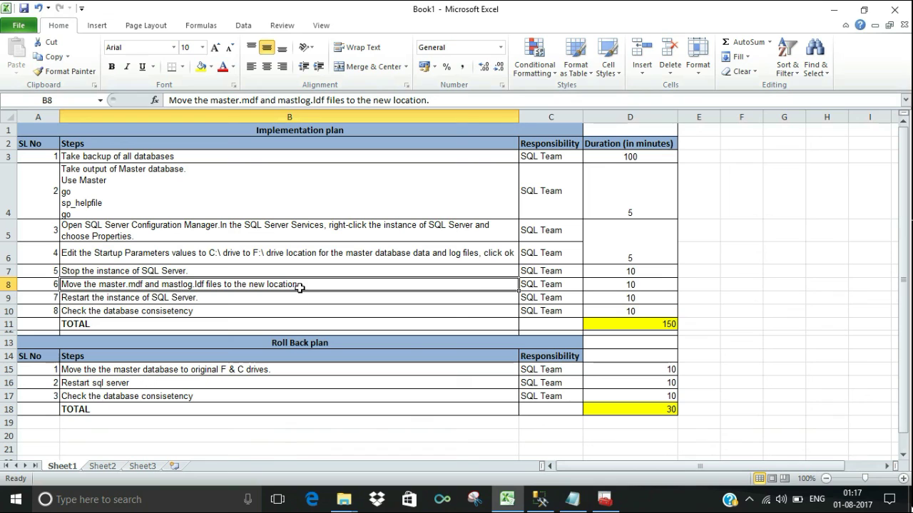
click(105, 301)
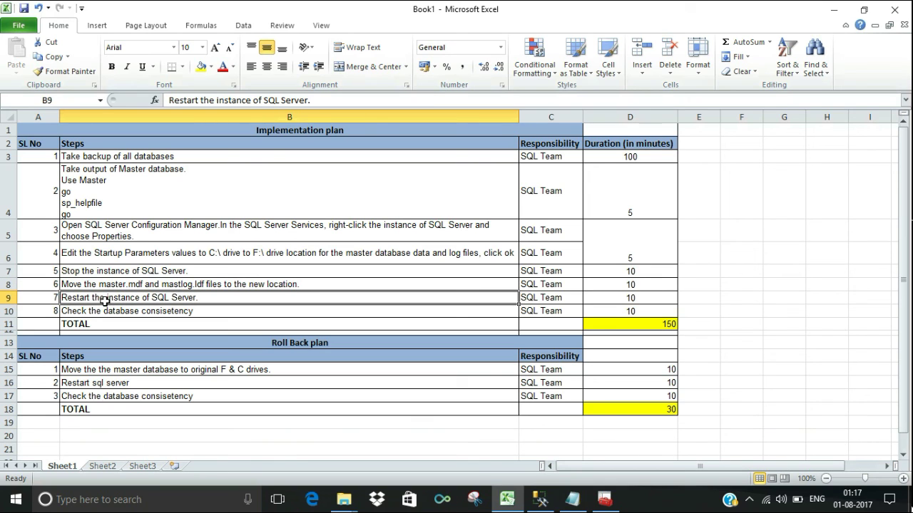
double_click(105, 301)
click(104, 312)
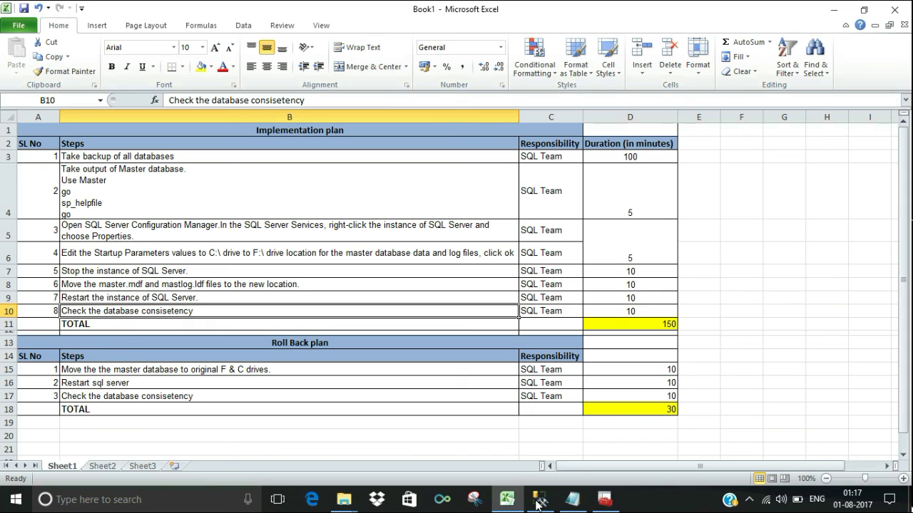
- Switch to Management Studio and check the Databases folder and the Test database's tables in Object Explorer
click(540, 499)
click(26, 118)
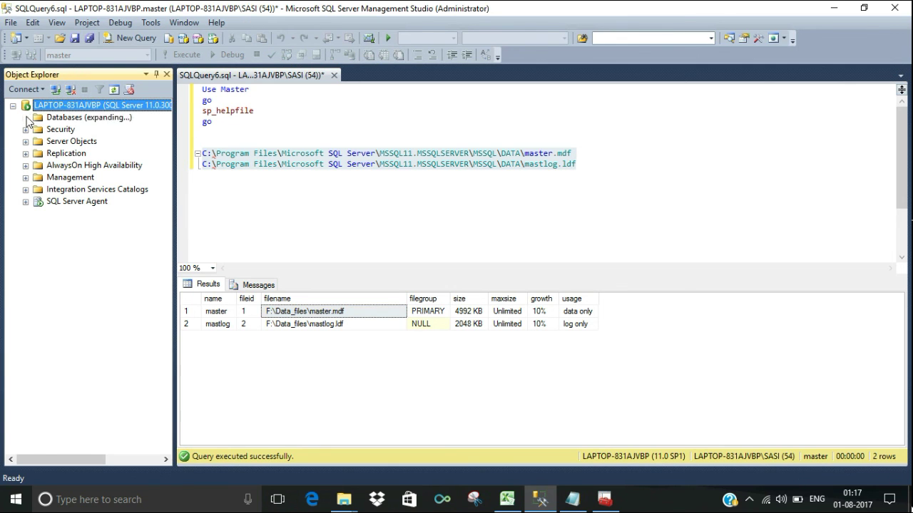
click(38, 166)
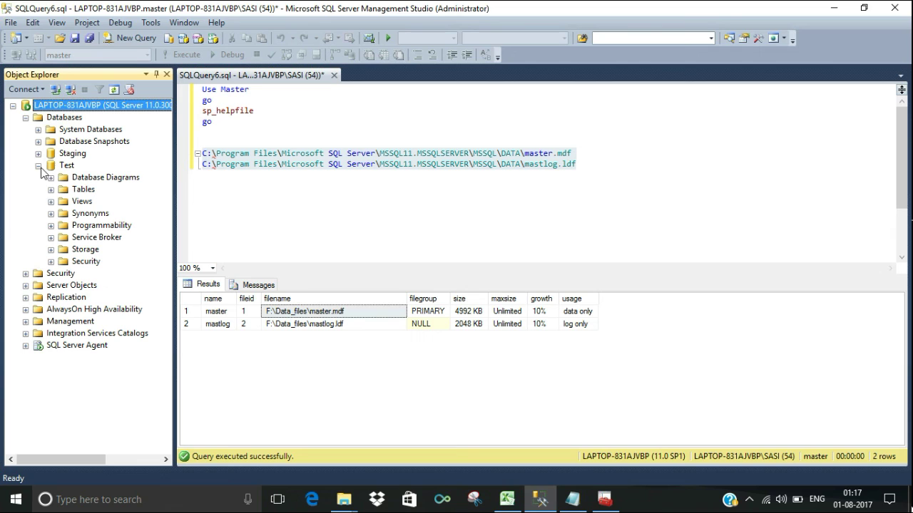
click(52, 189)
click(51, 190)
click(38, 165)
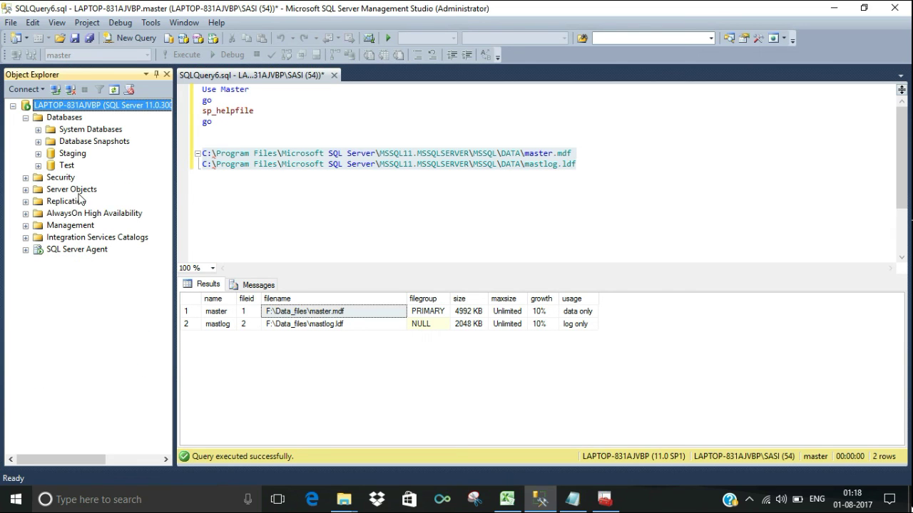
- Refresh Object Explorer, connect to the local server again with Windows Authentication and check its Databases folder
click(112, 91)
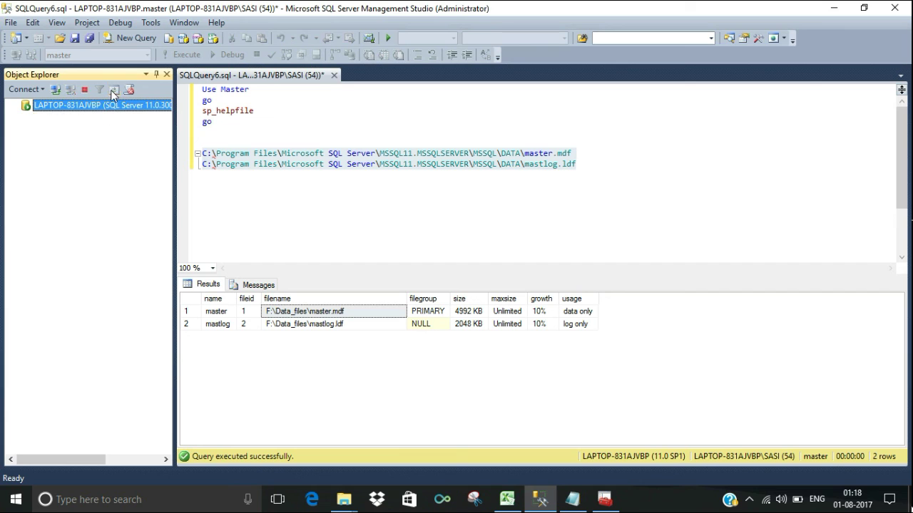
click(56, 89)
click(375, 275)
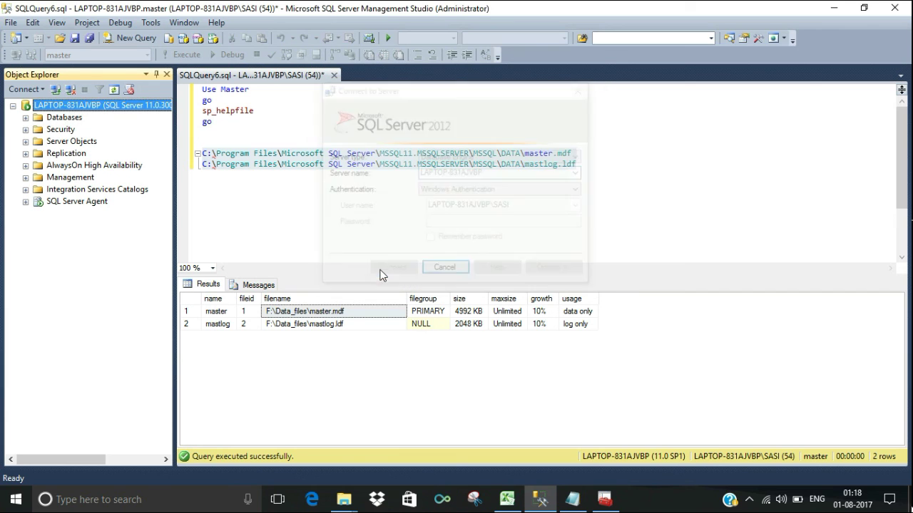
click(26, 118)
click(27, 118)
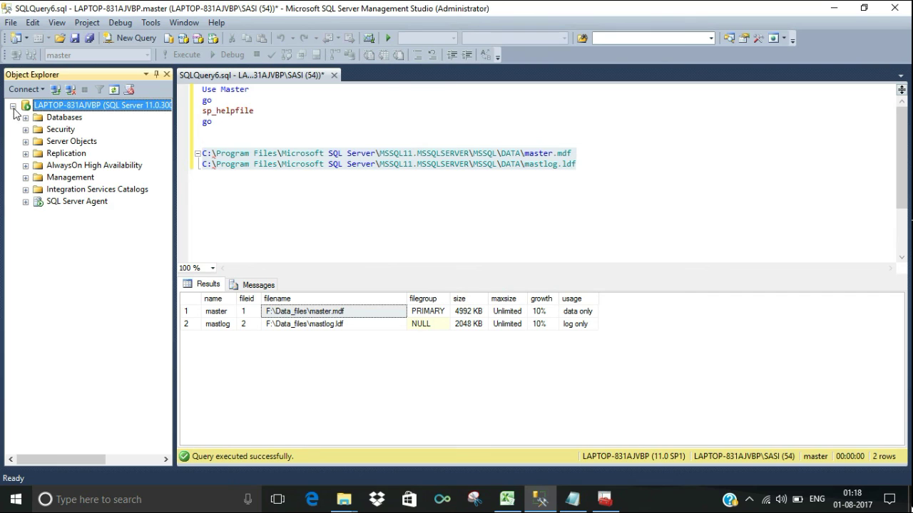